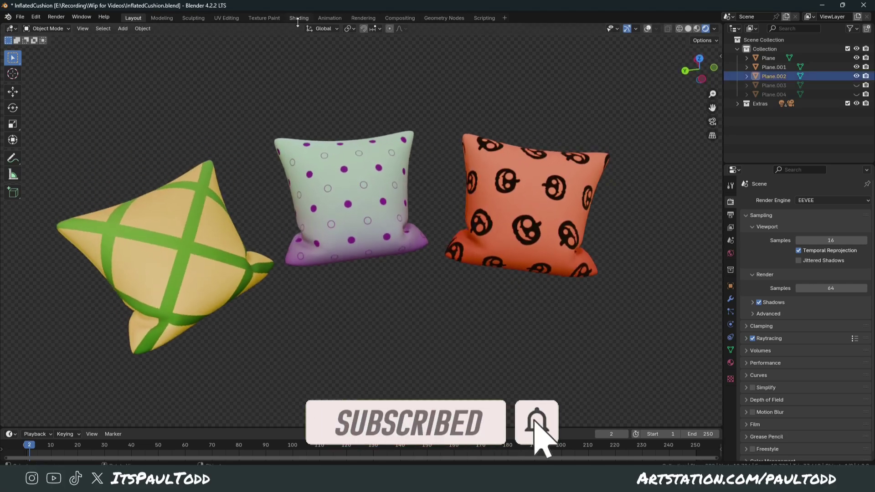
In the Shading workspace, replace the yellow-and-green cushion's pattern image with Pumpkin.png
left_click(299, 18)
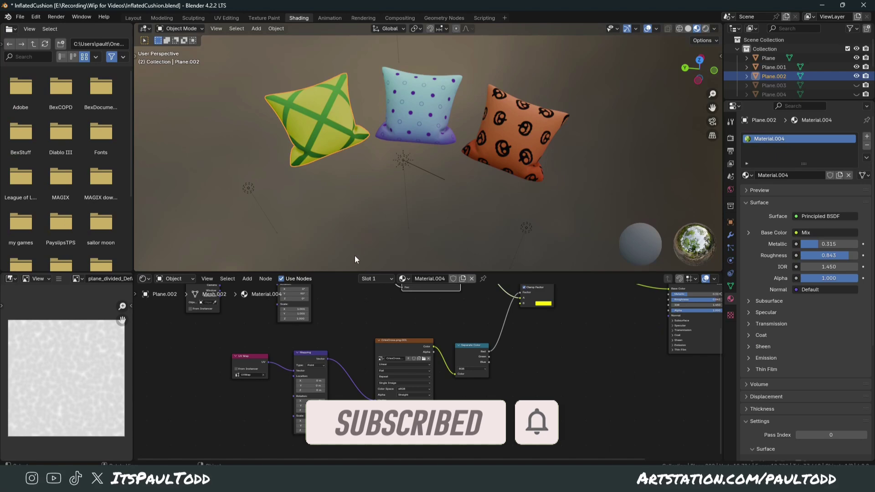
left_click(423, 358)
double_click(491, 146)
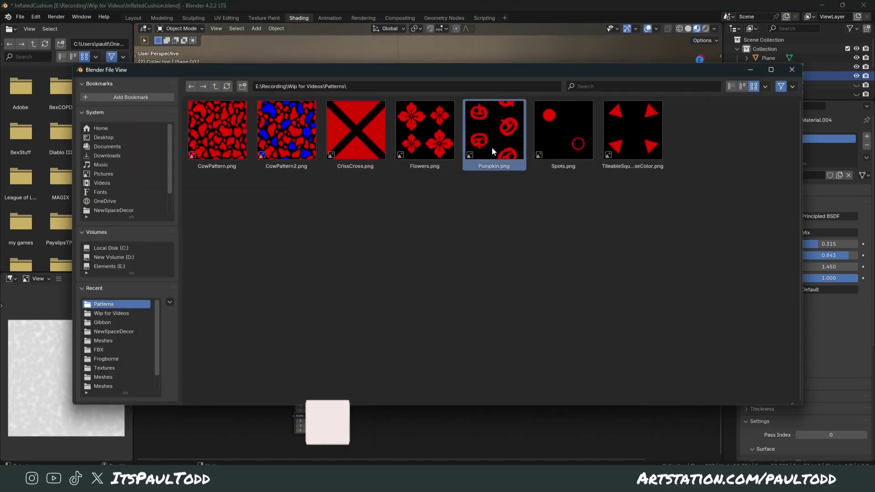
Replace the middle spotted cushion's pattern image with Pumpkin.png and view the cushions in the Layout workspace
left_click(430, 100)
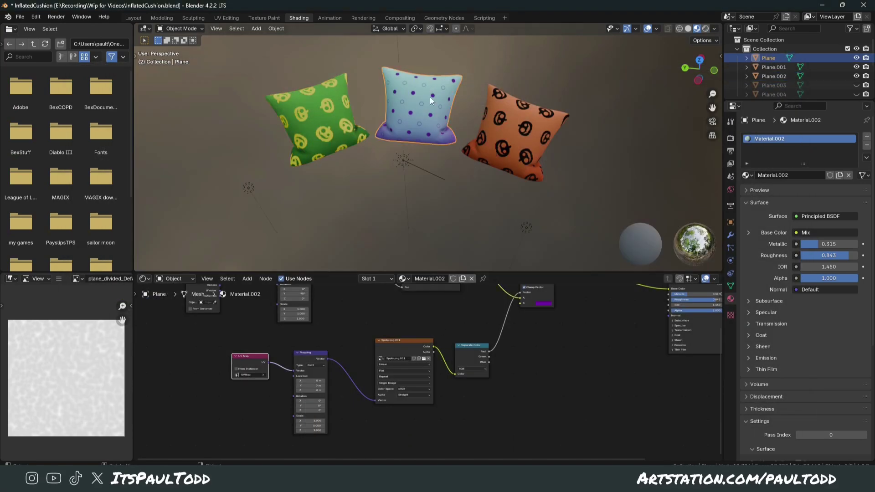
left_click(423, 359)
double_click(475, 142)
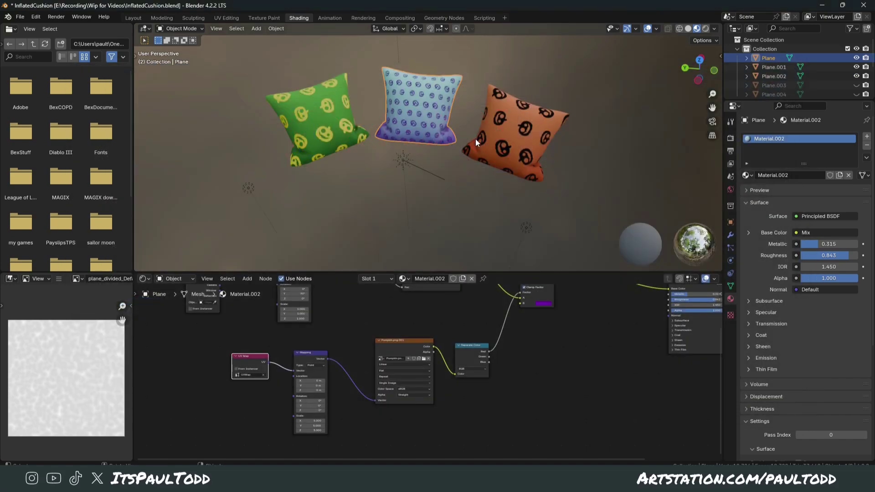
left_click(134, 18)
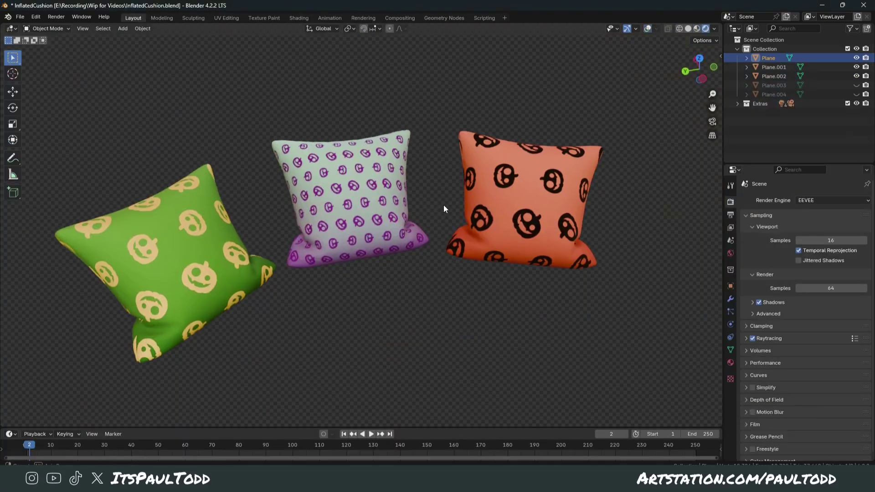
middle_click_drag(456, 206, 379, 189)
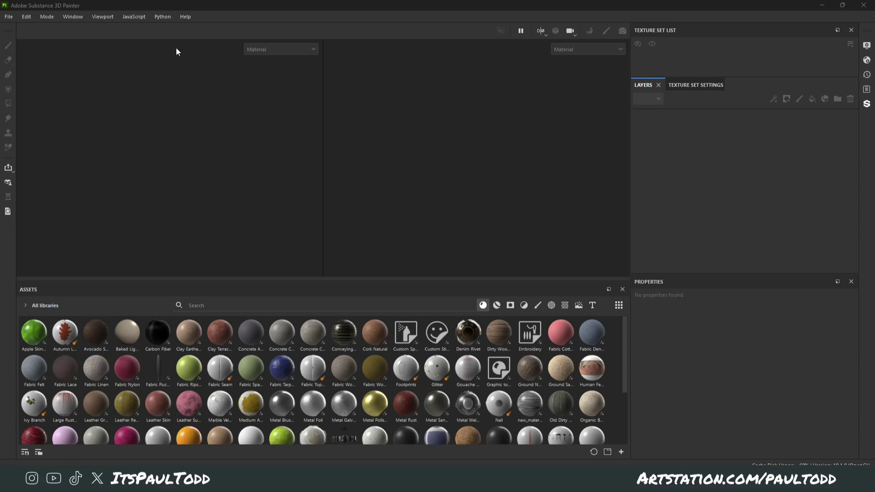
Switch to Substance 3D Painter and open the TilingMaterial sample project
left_click(9, 16)
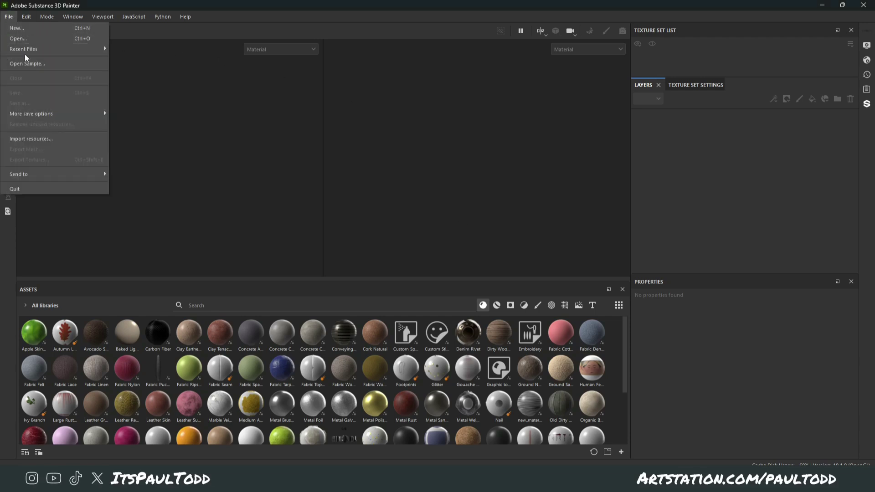
left_click(34, 67)
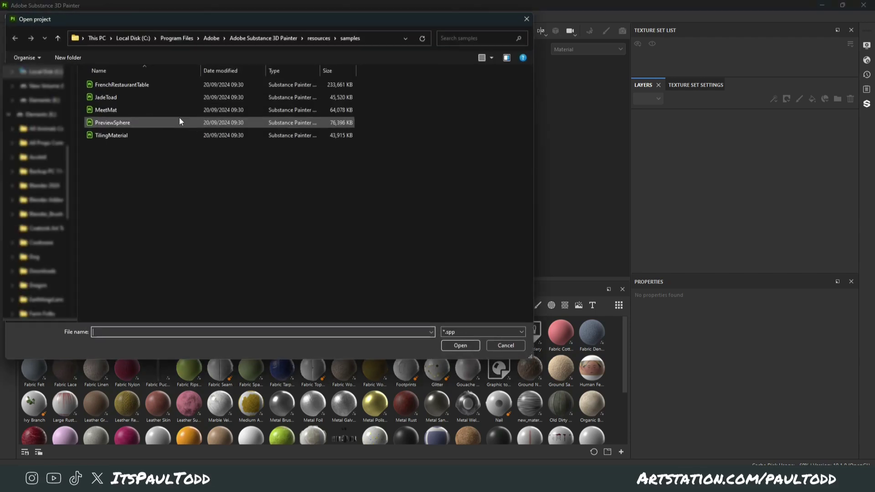
double_click(118, 136)
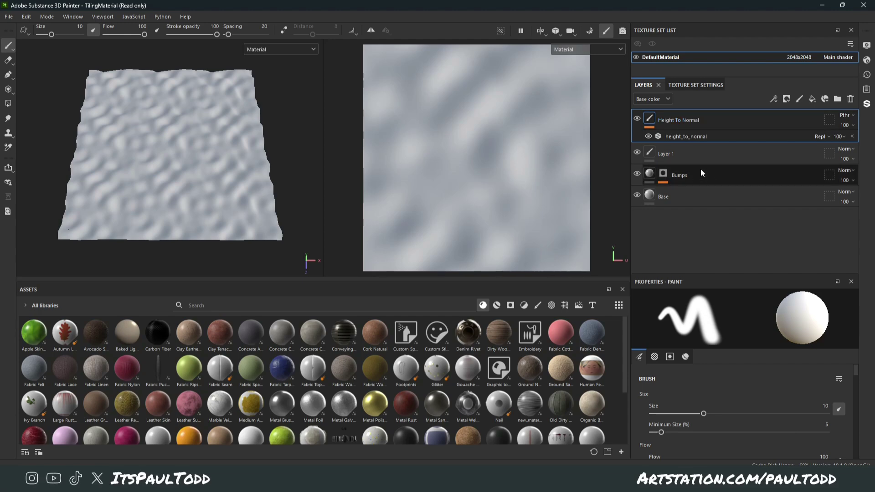
Delete all four existing layers of the TilingMaterial project
key("Delete")
key("Delete")
key("Delete")
key("Delete")
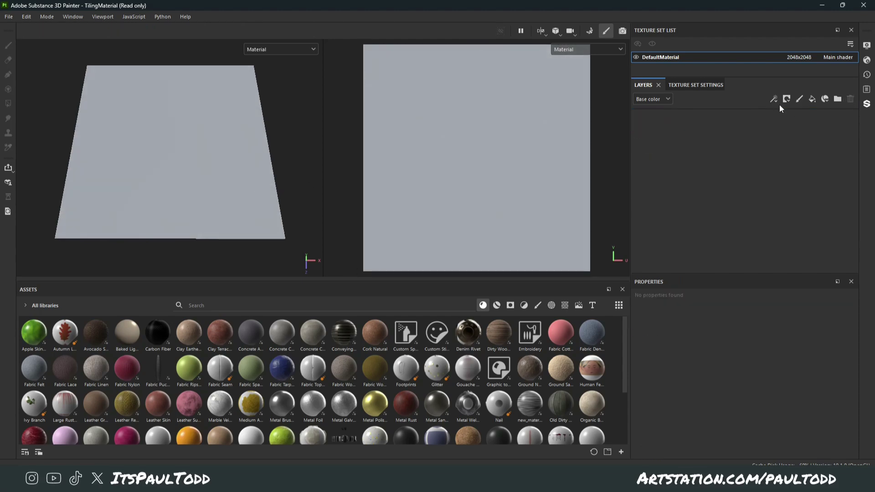
Paint a trial pattern of connected angular lines on a new paint layer and delete that layer
left_click(799, 100)
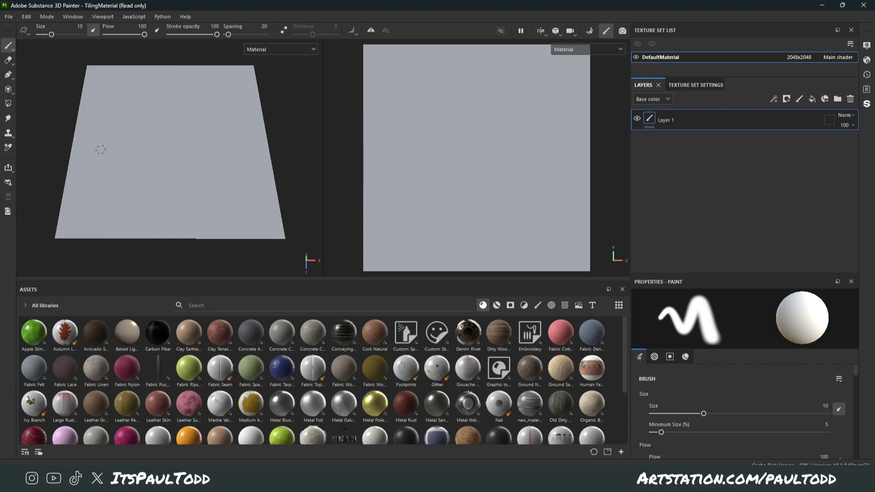
mouse_move(100, 150)
left_mouse_down("alt")
mouse_move(130, 146)
mouse_move(94, 143)
mouse_move(132, 134)
mouse_move(132, 115)
mouse_move(158, 118)
mouse_move(159, 146)
mouse_move(215, 178)
left_mouse_up("alt")
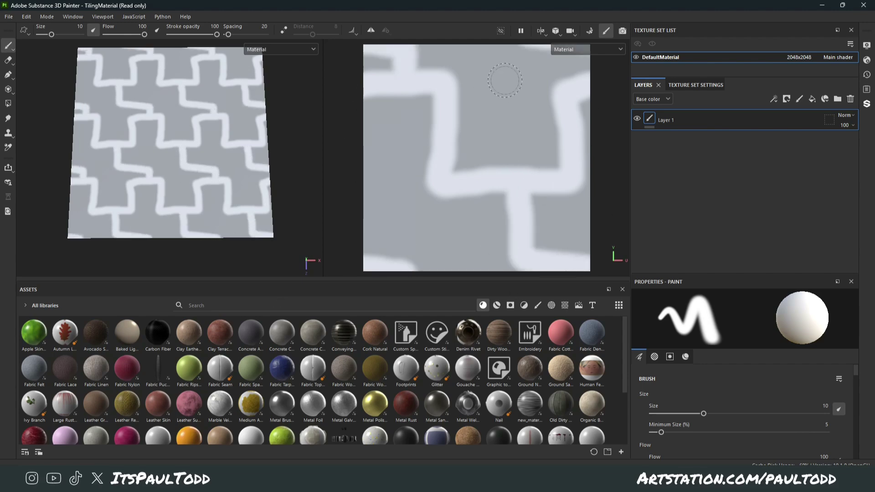
left_click(850, 99)
Add a new paint layer and test the tiling with a winding brush line and rounded arrow stamps
left_click(799, 99)
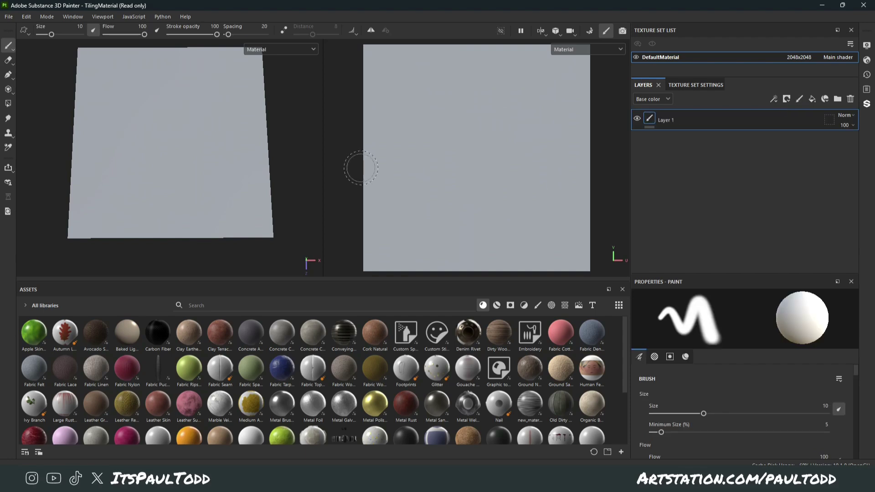
mouse_move(371, 163)
left_mouse_down()
mouse_move(429, 162)
mouse_move(449, 120)
mouse_move(522, 128)
mouse_move(529, 184)
mouse_move(451, 191)
mouse_move(451, 261)
left_mouse_up()
left_click_drag(180, 103, 177, 167, "alt")
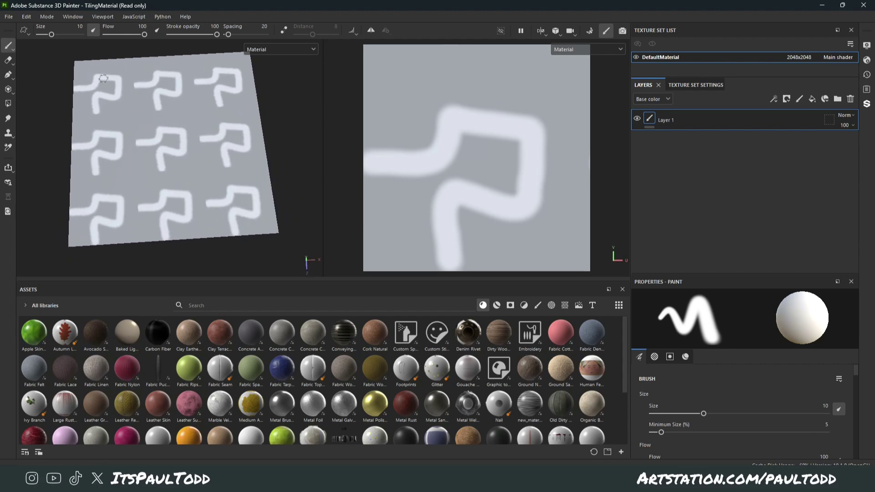
left_click_drag(192, 143, 201, 143)
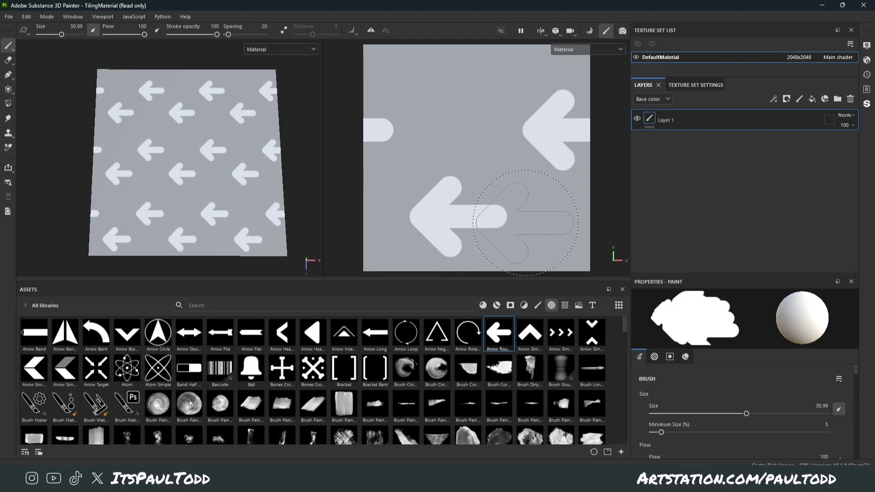
mouse_move(208, 160)
left_mouse_down("alt")
mouse_move(260, 223)
mouse_move(227, 192)
mouse_move(295, 175)
mouse_move(269, 232)
mouse_move(221, 218)
mouse_move(288, 219)
mouse_move(275, 234)
left_mouse_up("alt")
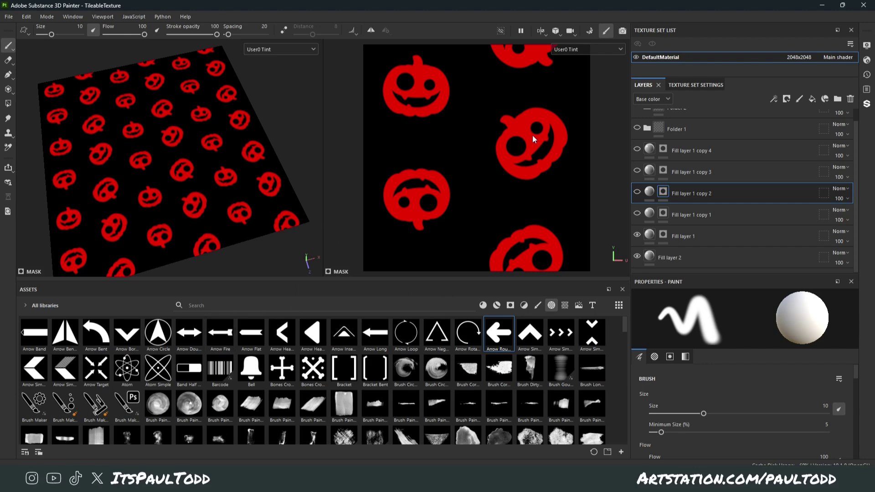
Examine the patterns in the TileableTexture project by toggling the visibility of its fill layers one at a time
left_click_drag(257, 177, 273, 191, "alt")
left_click(637, 234)
scroll(638, 228, "up", 1)
left_click(637, 205)
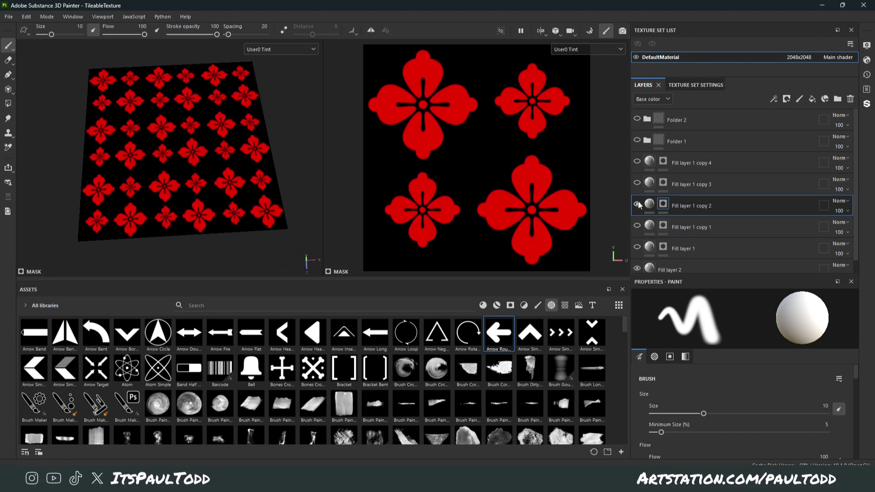
left_click(638, 205)
left_click(636, 184)
left_click(637, 184)
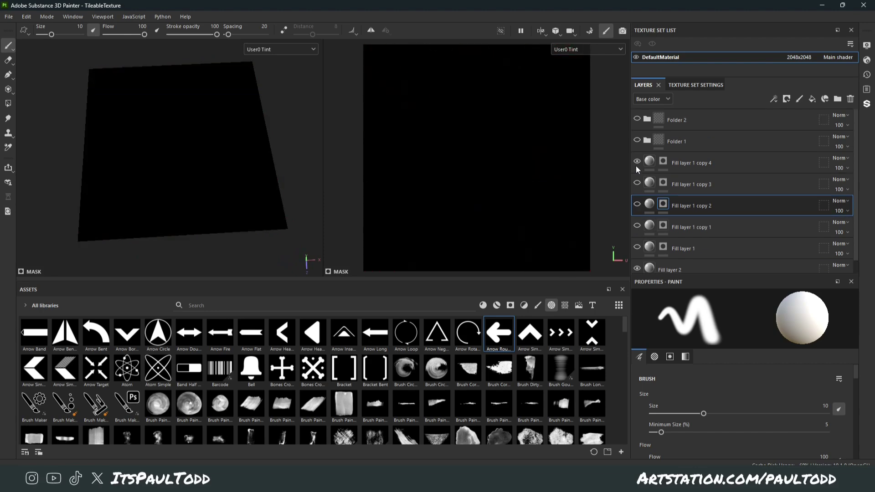
left_click(636, 166)
left_click(636, 166)
Set the 3D view to display Material and examine the wood texture of Folder 1
left_click(287, 54)
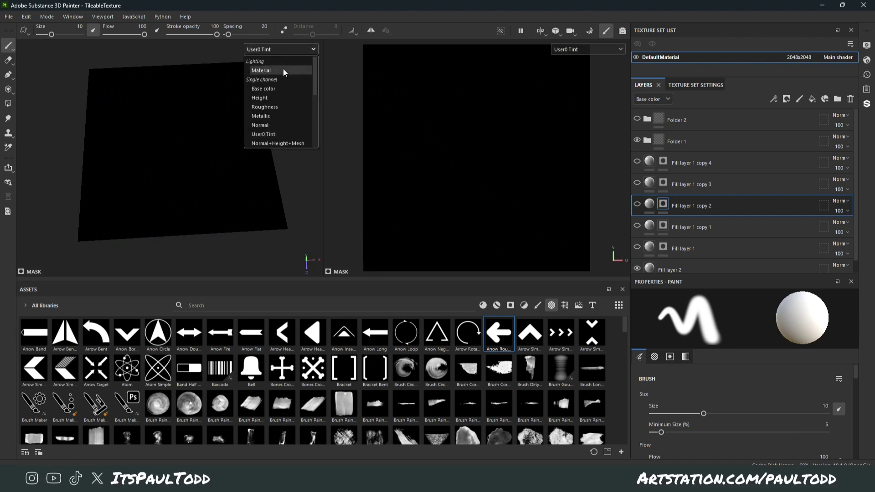
left_click(285, 70)
left_click_drag(280, 146, 236, 178, "alt")
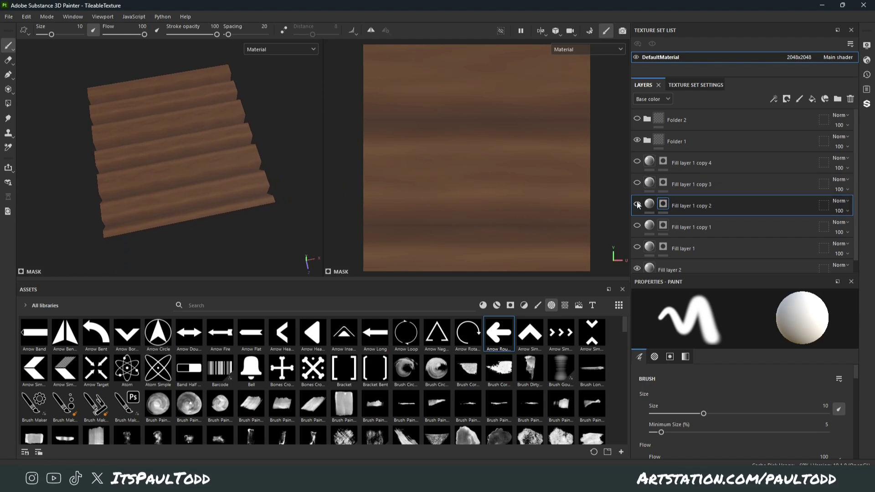
Expand Folder 1 and toggle its fill and noise layers to examine how the wood texture is built up
left_click(639, 143)
scroll(638, 205, "down", 1)
left_click(636, 220)
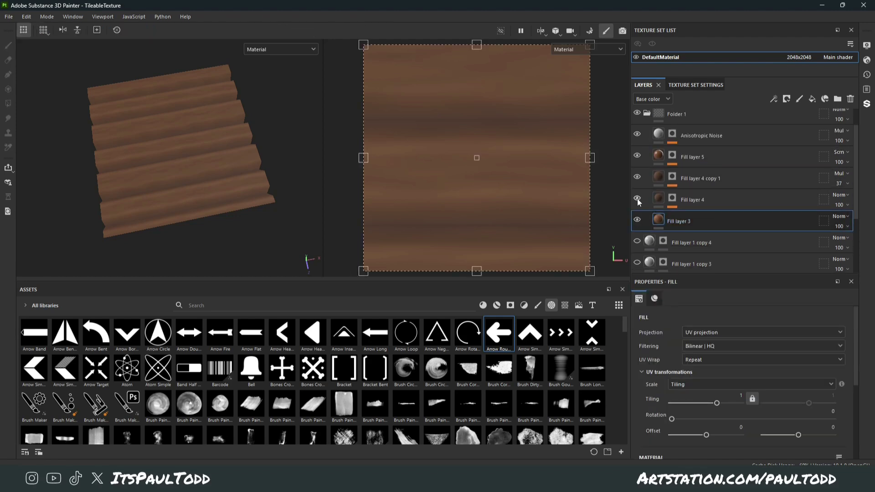
left_click(637, 199)
left_click(636, 198)
left_click(636, 178)
left_click(637, 134)
left_click_drag(200, 179, 182, 170, "alt")
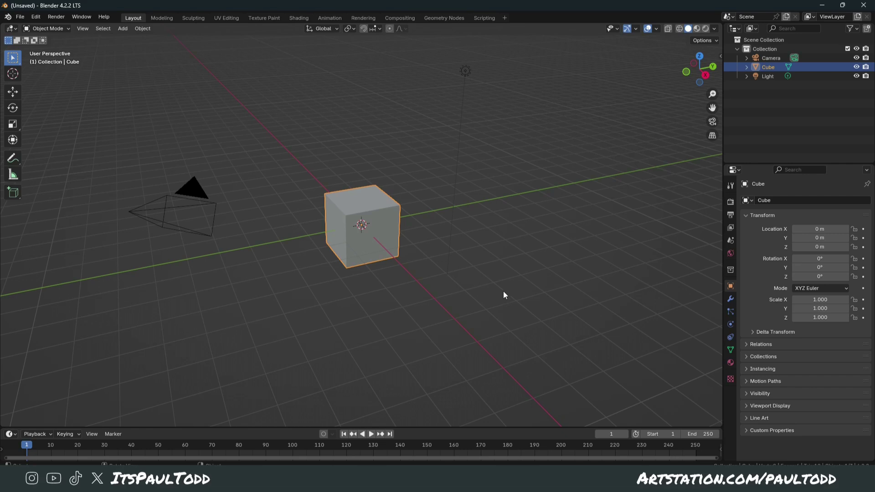
Switch to a new Blender scene and delete the default camera, cube and light
middle_click_drag(480, 248, 425, 256, "shift")
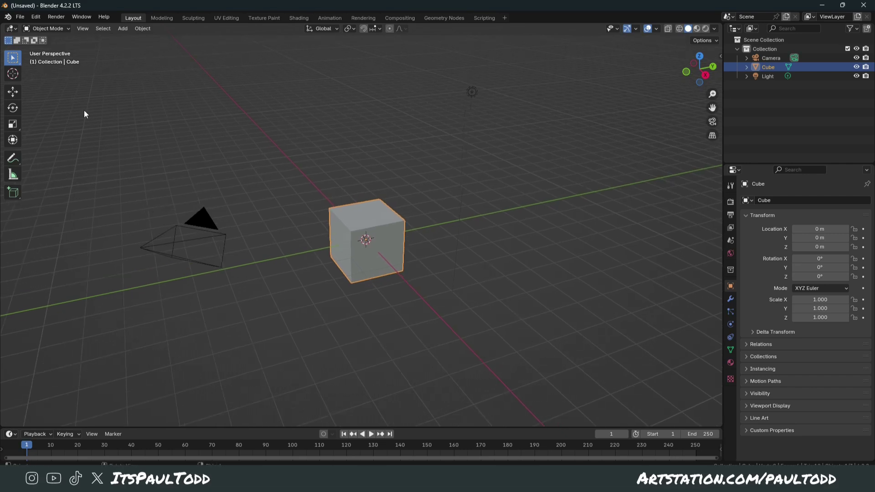
left_click_drag(84, 69, 506, 351)
key("x")
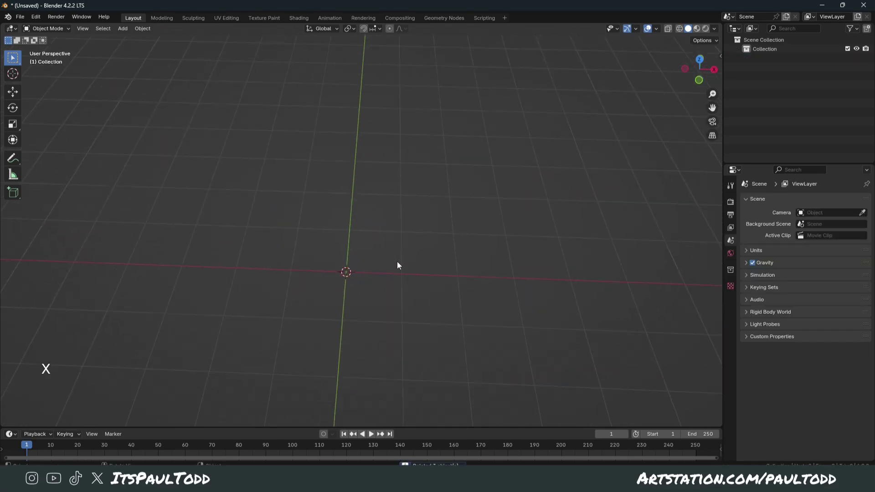
Add a mesh plane at the scene's origin
key("shift+a")
left_click(444, 262)
middle_click_drag(444, 262, 427, 304)
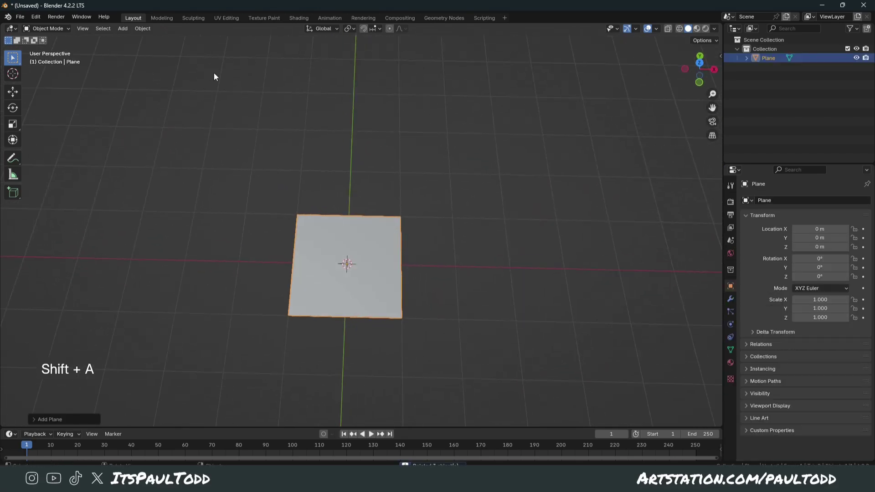
In the UV Editing workspace, enable UV sync selection and select the two upper vertices of the plane's UVs
left_click(227, 18)
middle_click_drag(480, 186, 431, 201)
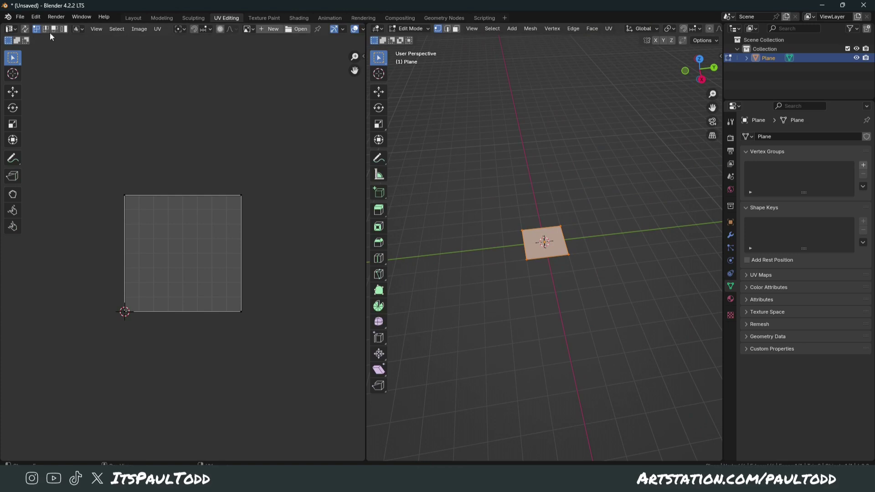
left_click(26, 30)
middle_click_drag(531, 261, 538, 296)
scroll(654, 269, "up", 2)
left_click_drag(89, 149, 282, 229)
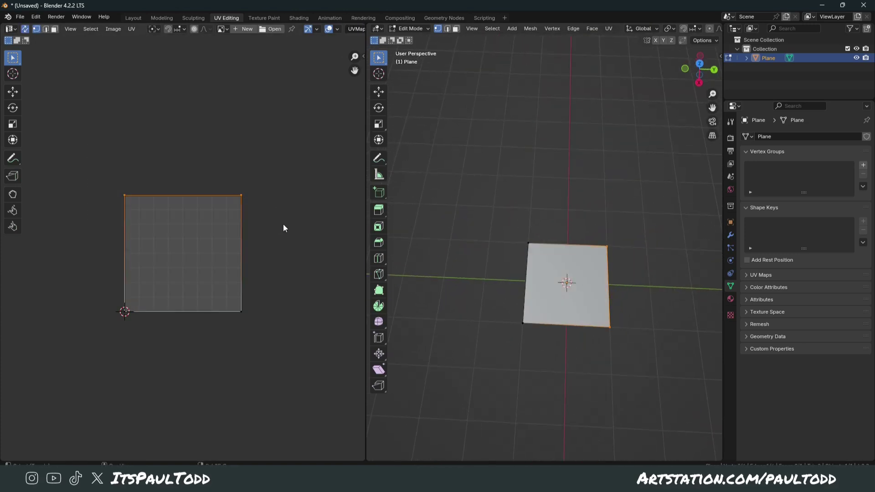
View the plane from the top so its orientation can be compared with the UV layout
middle_click_drag(283, 229, 246, 219)
middle_click_drag(520, 260, 564, 299)
key("KP_7")
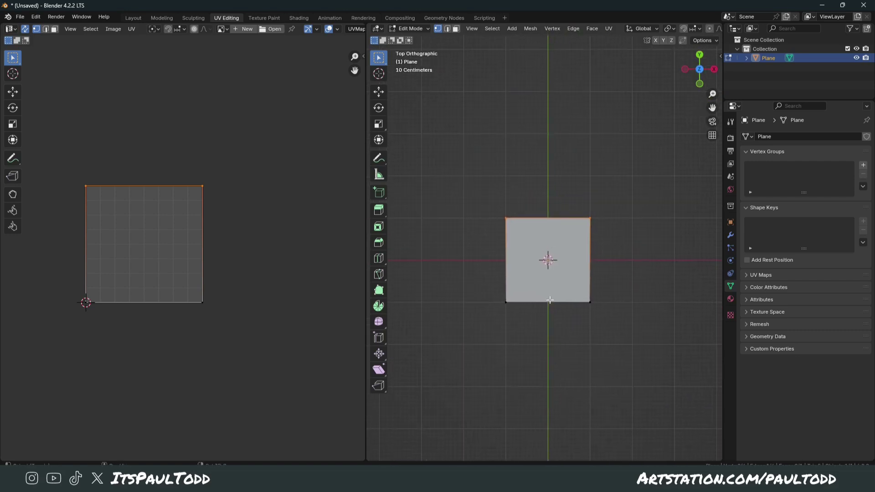
scroll(564, 299, "up", 3)
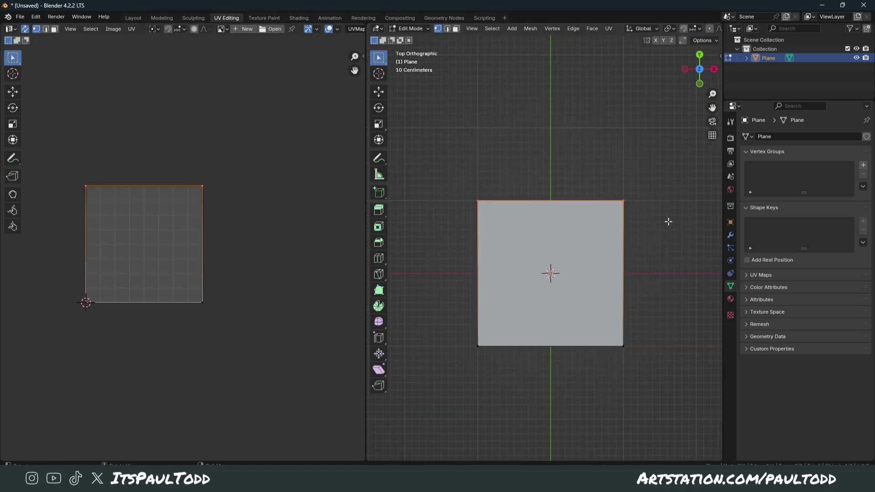
Return the plane to Object Mode and show its modifier properties
scroll(629, 221, "down", 3)
key("Tab")
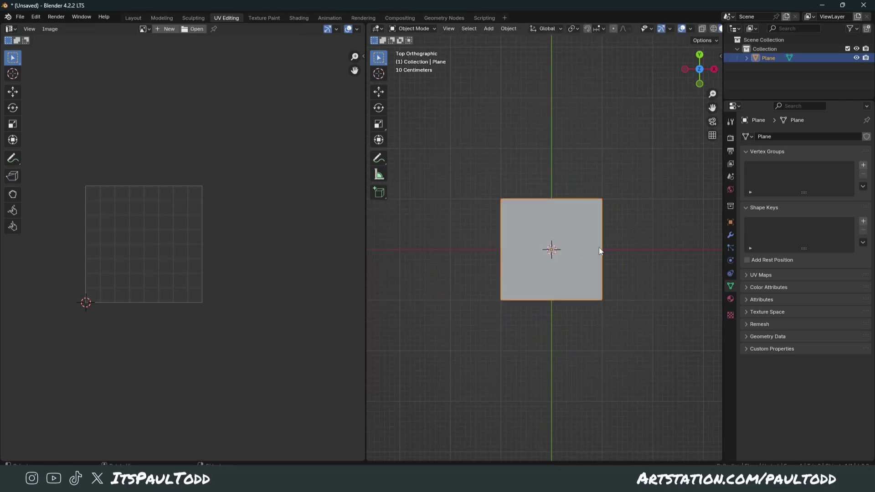
left_click(730, 236)
left_click(768, 137)
left_click(768, 139)
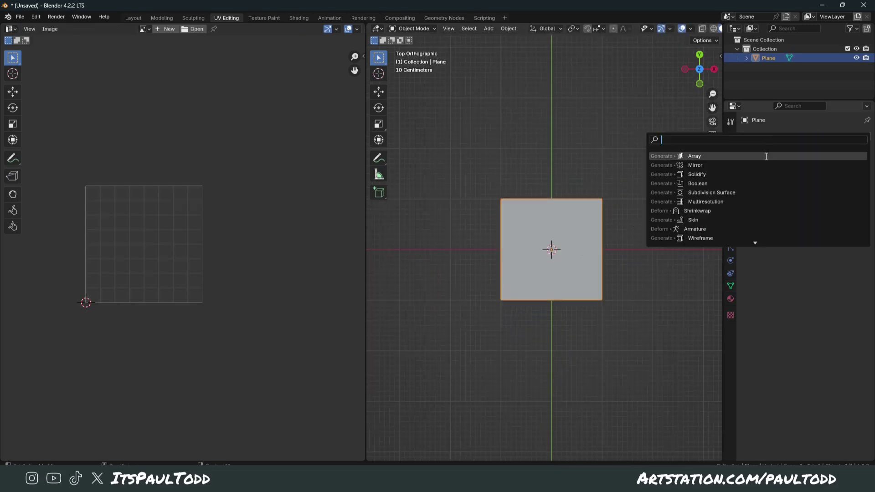
key("Escape")
Add an Array modifier to the plane and set its count to 3
left_click(794, 136)
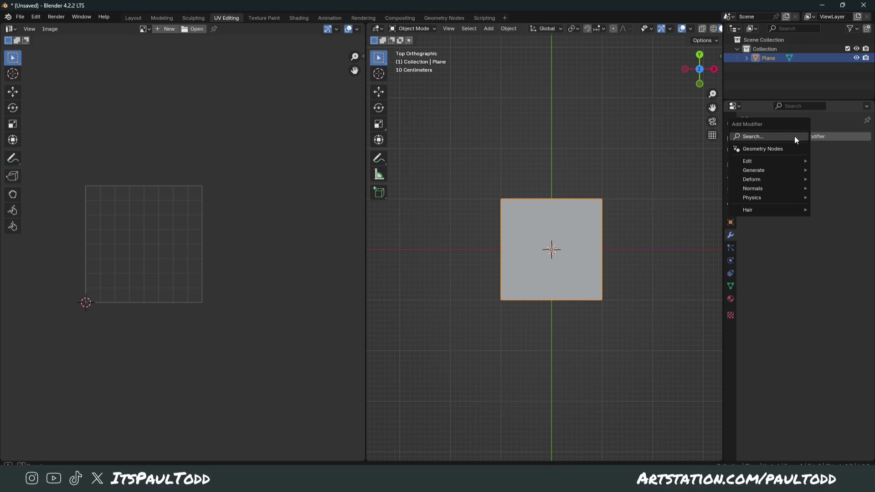
left_click(766, 136)
left_click(767, 138)
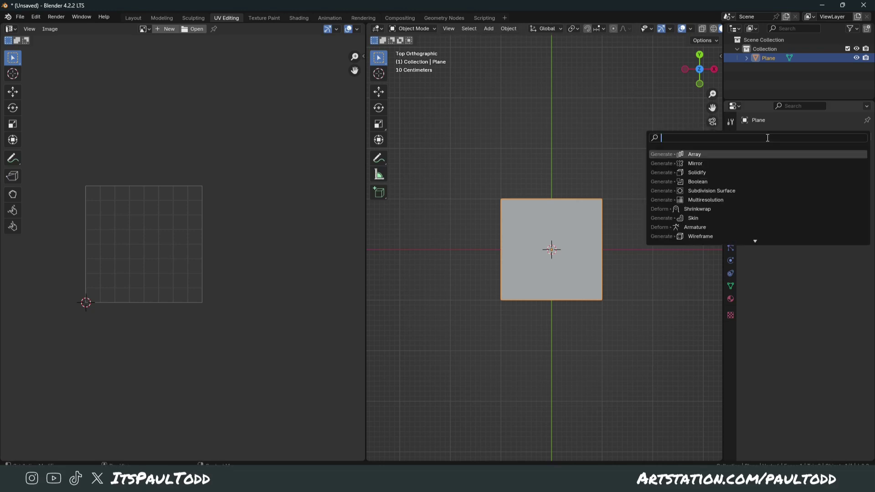
type("arra")
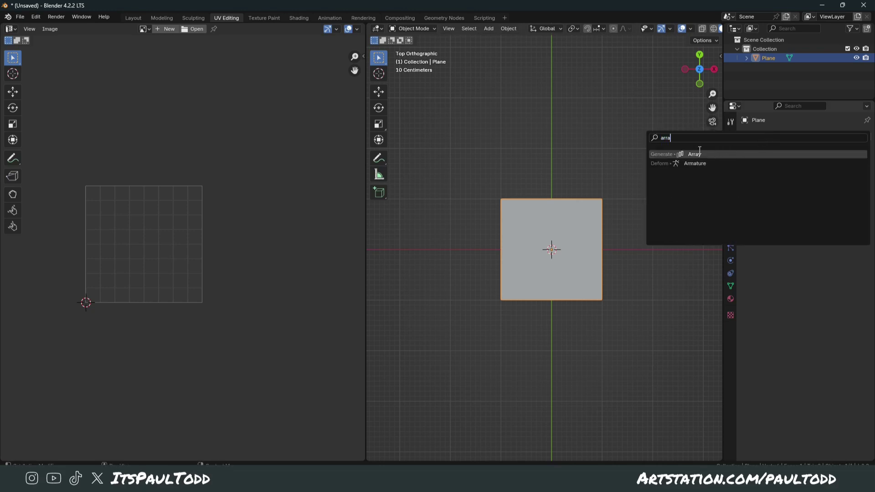
key("Return")
left_click(854, 177)
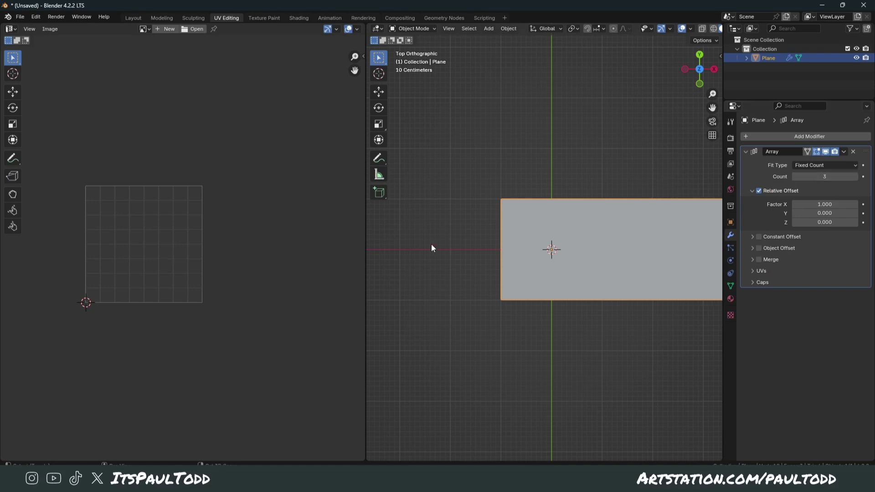
Add a second Array modifier to the plane with count 3 and a relative offset of 0 in X and 1 in Y
scroll(430, 245, "down", 2)
left_click(782, 137)
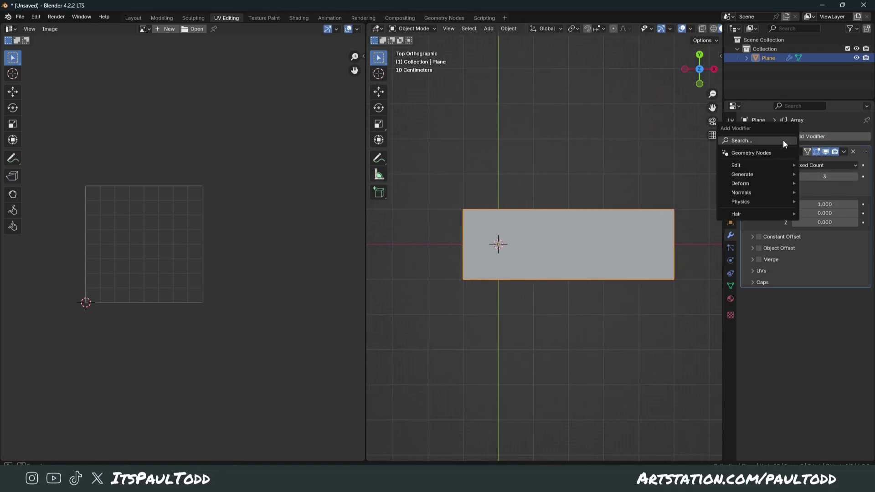
left_click(782, 140)
left_click(750, 156)
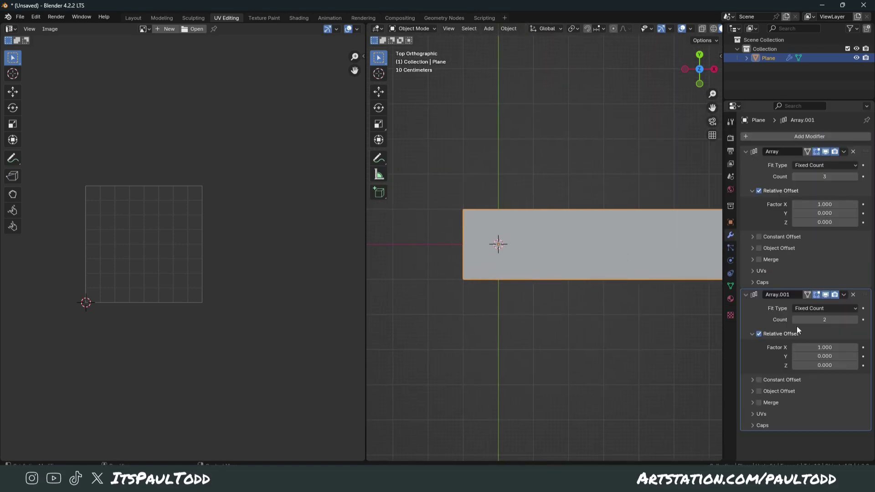
left_click(824, 356)
type("1")
key("Return")
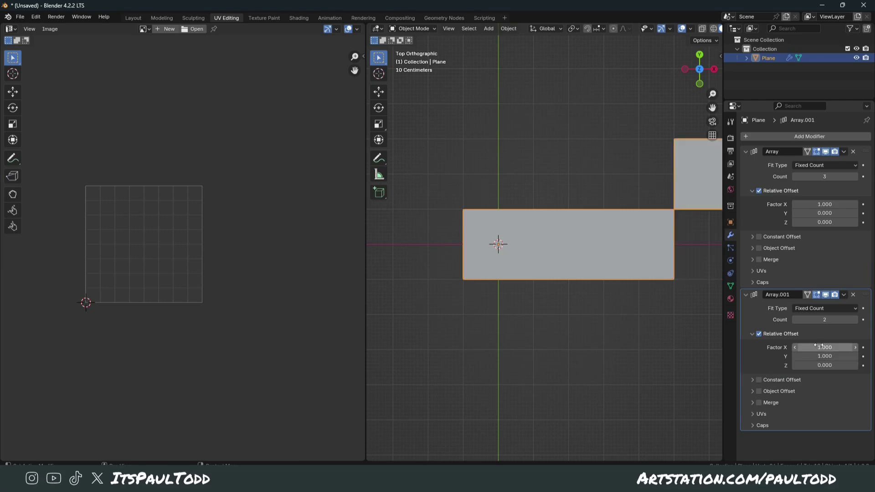
left_click(821, 346)
type("0")
key("Return")
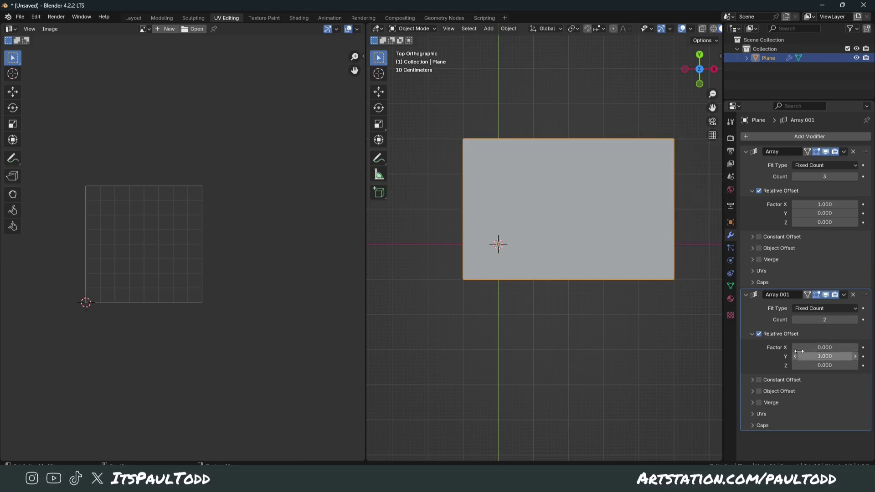
left_click(855, 319)
Apply both Array modifiers to the plane
middle_click_drag(653, 298, 469, 279, "shift")
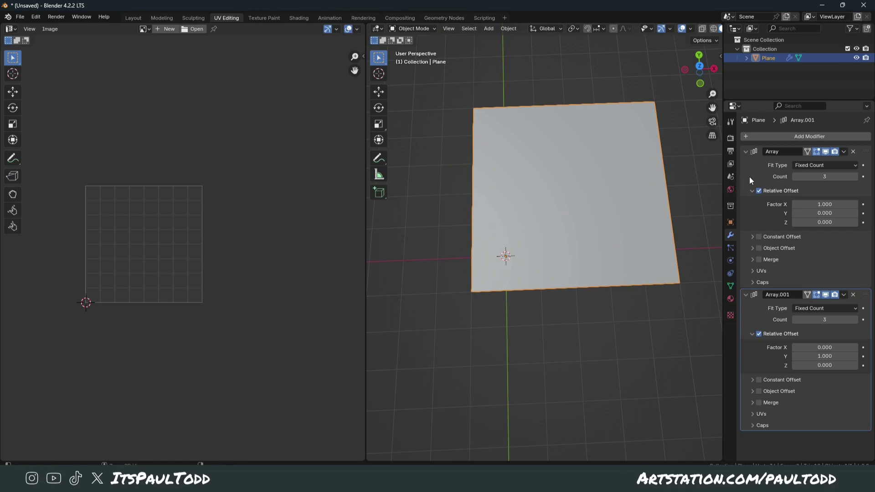
key("ctrl+a")
key("ctrl+a")
Set the plane's origin to its geometry and clear its location so it sits at the world centre
right_click(632, 209)
mouse_move(623, 252)
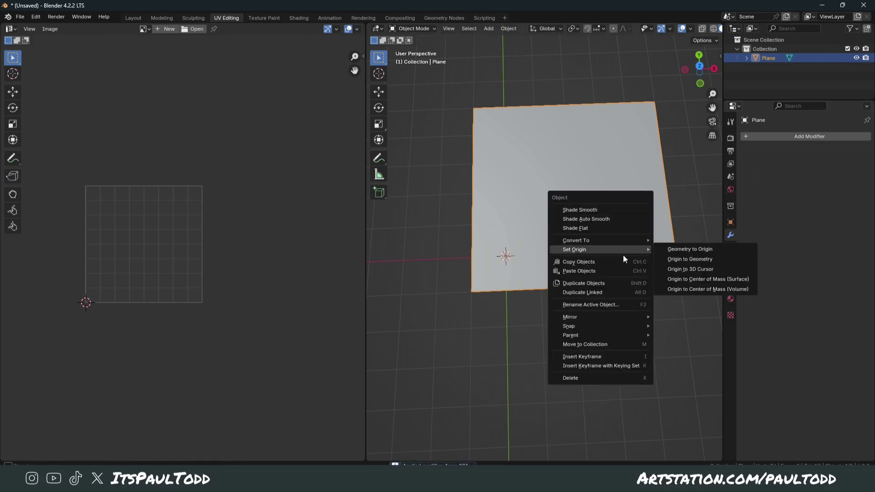
left_click(666, 258)
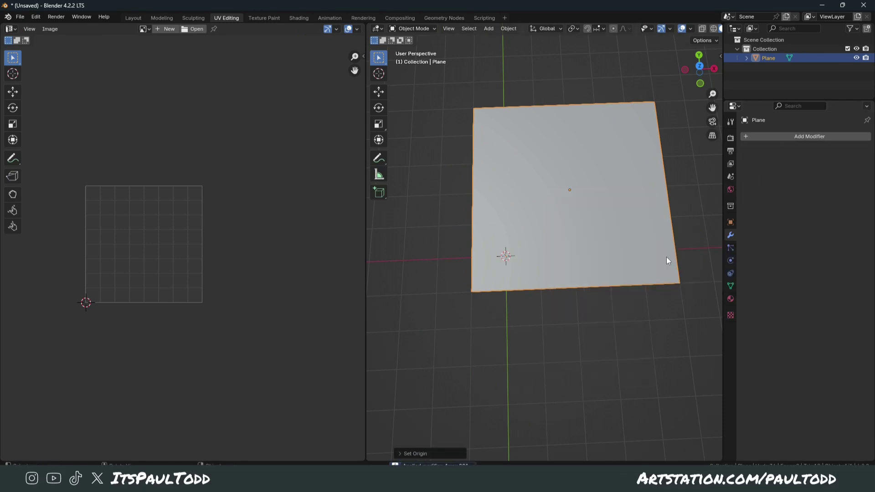
key("alt+g")
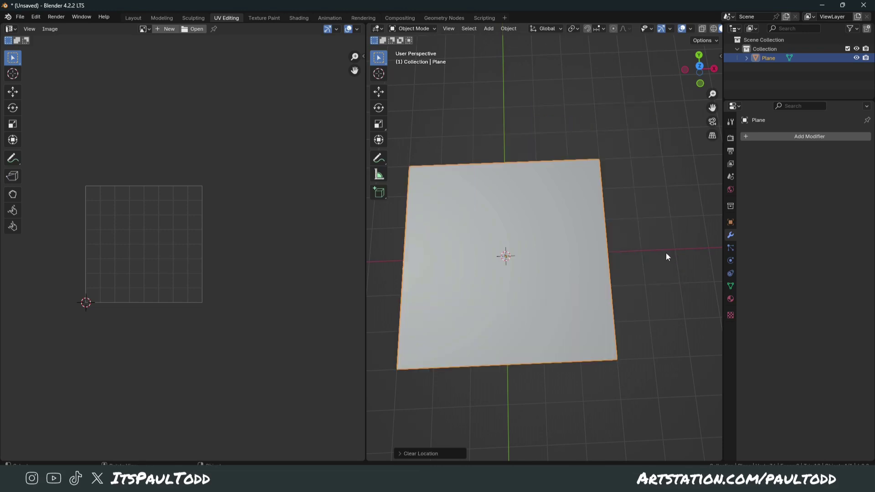
Put the plane in Edit Mode and switch to face selection
key("Tab")
middle_click_drag(602, 272, 644, 264)
left_click(633, 268)
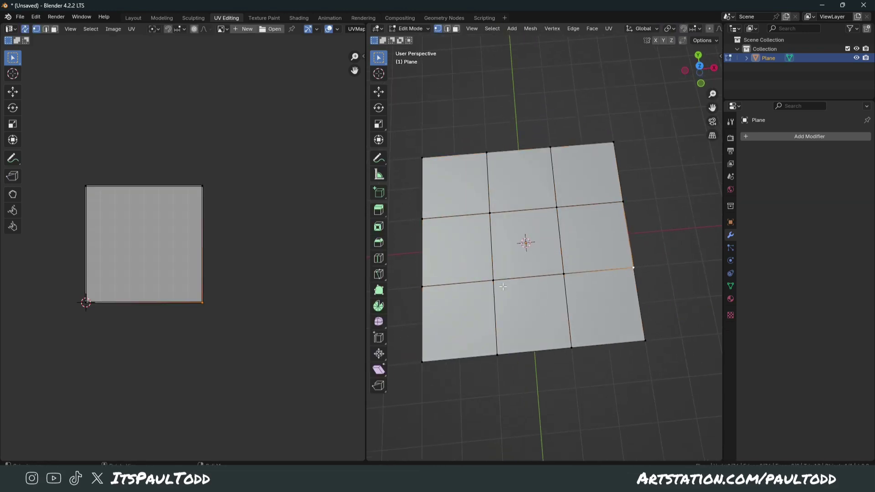
middle_click_drag(507, 285, 478, 137)
left_click(456, 28)
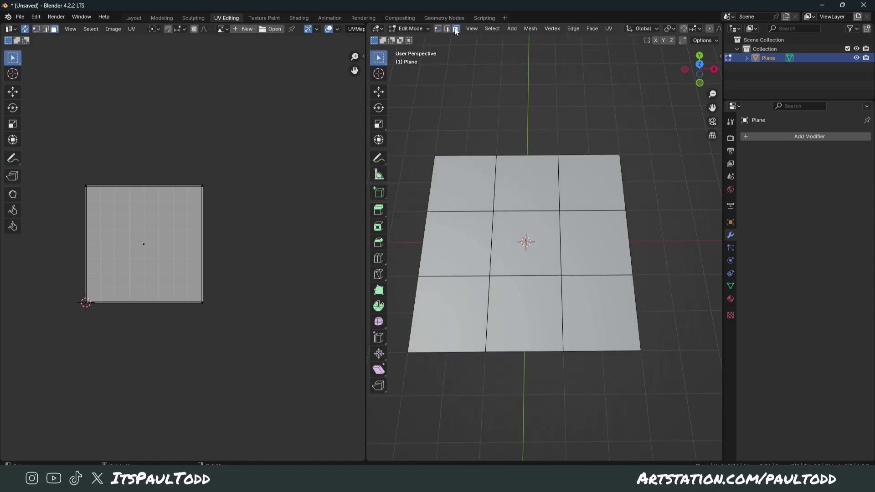
Delete the upper and lower rows of faces from the three-by-three grid, keeping the middle row
left_click(480, 171, "alt")
key("x")
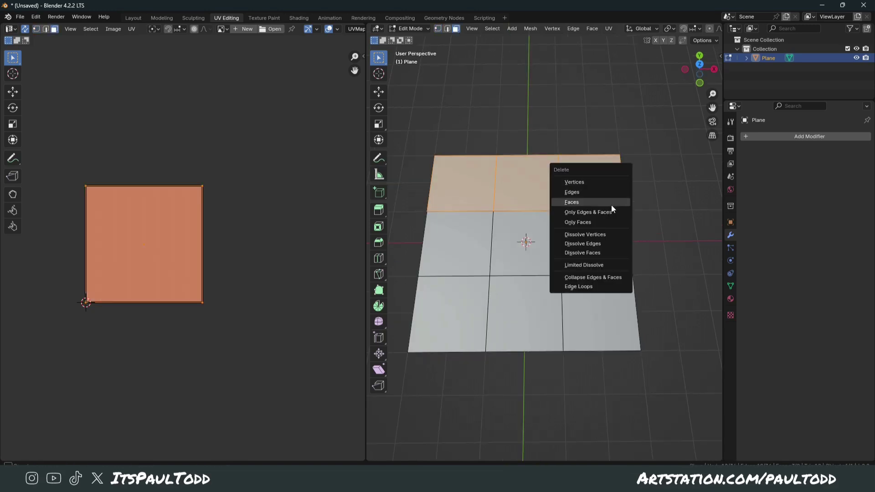
left_click(611, 204)
left_click(622, 328, "alt")
key("x")
left_click(622, 328)
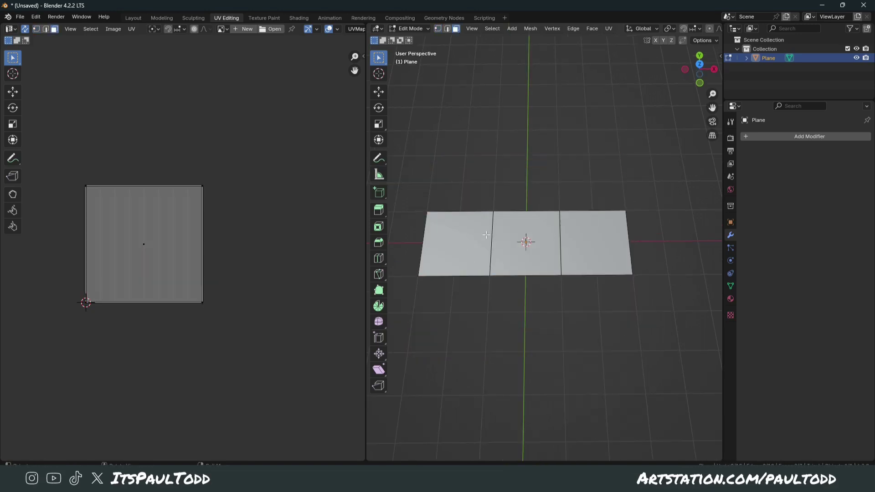
middle_click_drag(486, 235, 486, 263)
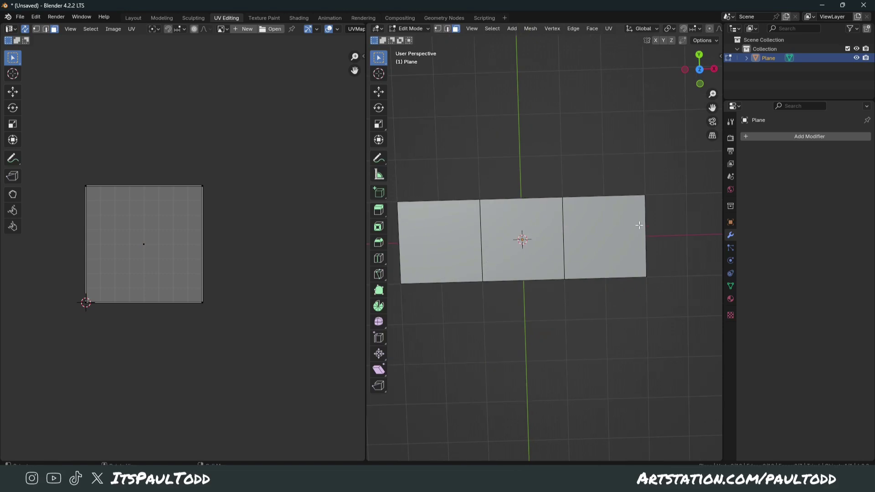
middle_click_drag(591, 228, 585, 217)
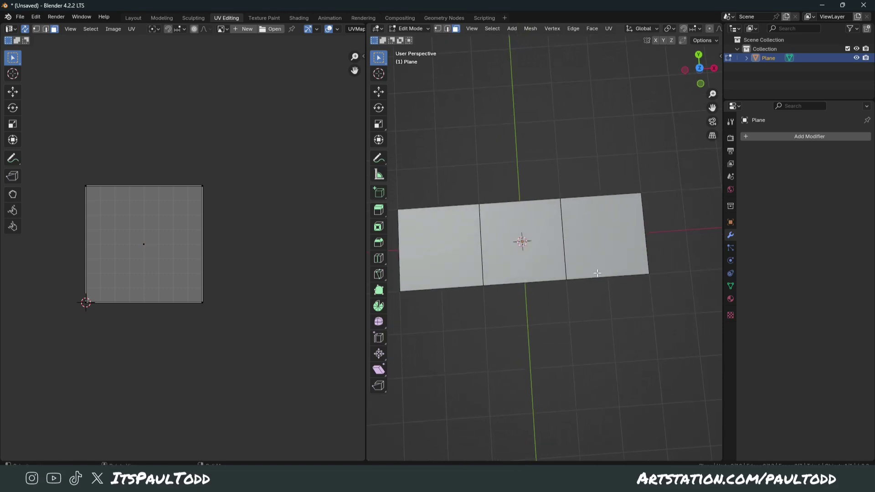
mouse_move(564, 239)
middle_mouse_down()
mouse_move(592, 265)
mouse_move(612, 240)
mouse_move(629, 242)
middle_mouse_up()
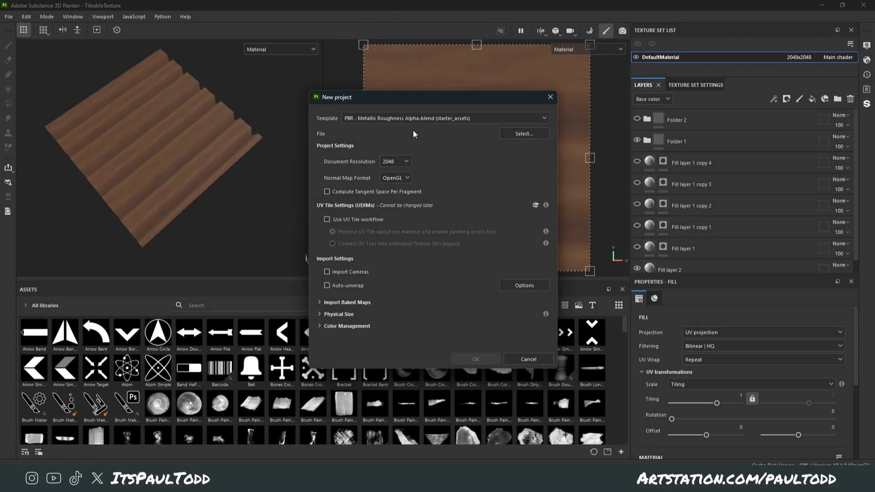
In Substance 3D Painter, create a new project from the TileableSquare.fbx mesh and discard the changes to the open project
left_click(509, 134)
double_click(621, 191)
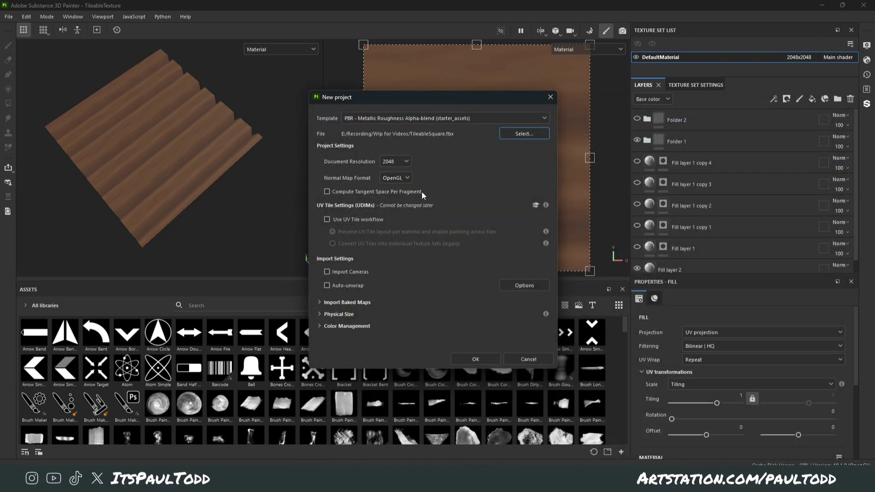
left_click(488, 359)
left_click(400, 254)
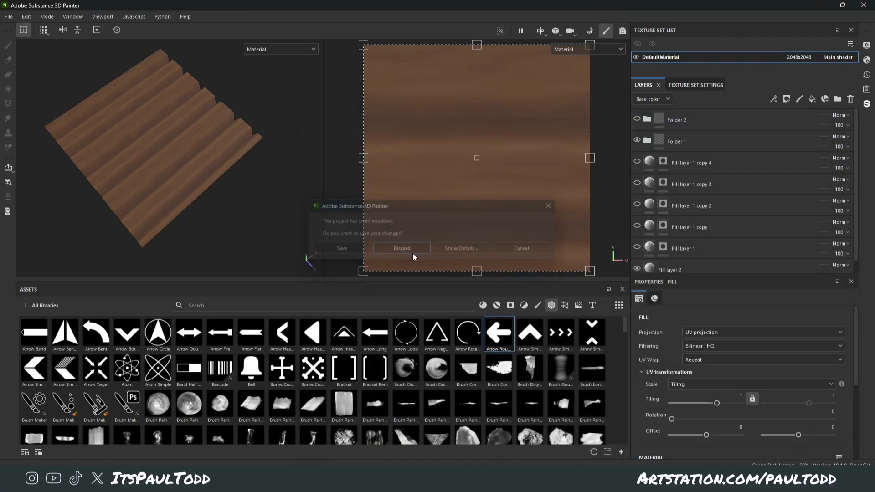
mouse_move(248, 195)
left_mouse_down("alt")
mouse_move(234, 185)
mouse_move(242, 183)
left_mouse_up("alt")
scroll(461, 168, "down", 2)
scroll(462, 169, "up", 1)
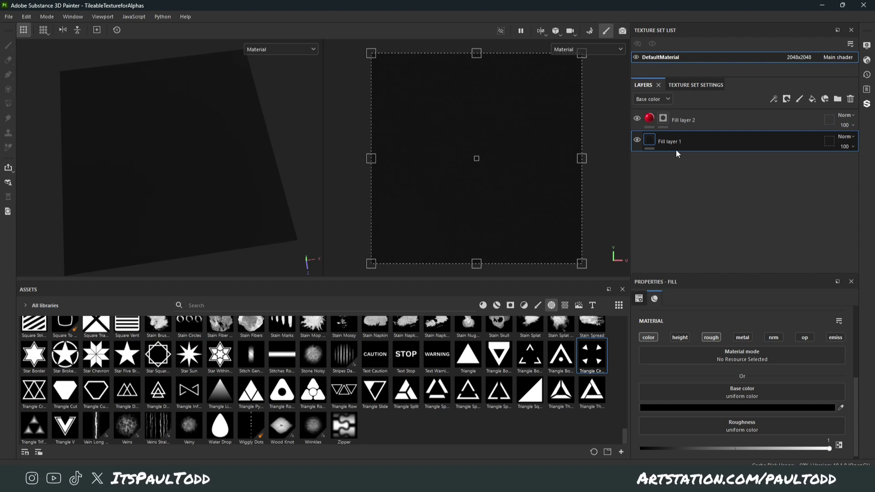
Stamp the four-triangle alpha at three spots on the 2D view in the mask of Fill layer 2, with brush size 15.88
left_click(676, 146)
left_click(709, 122)
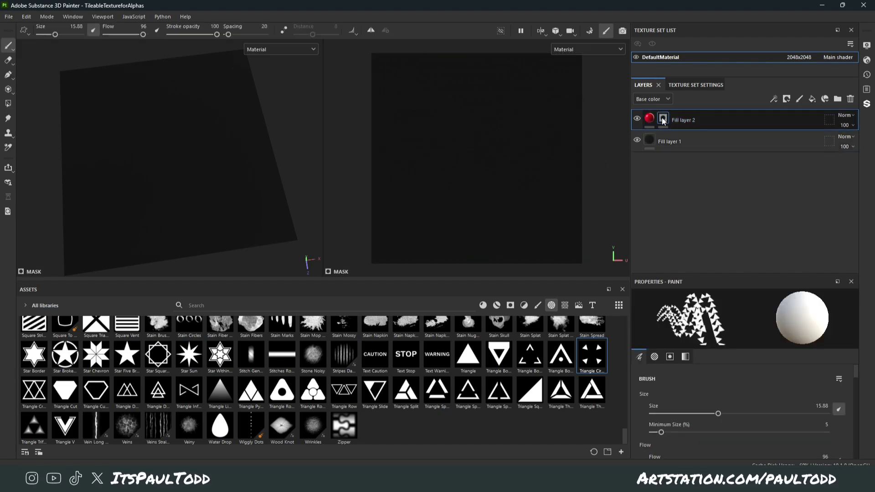
left_click(663, 145)
left_click(664, 119)
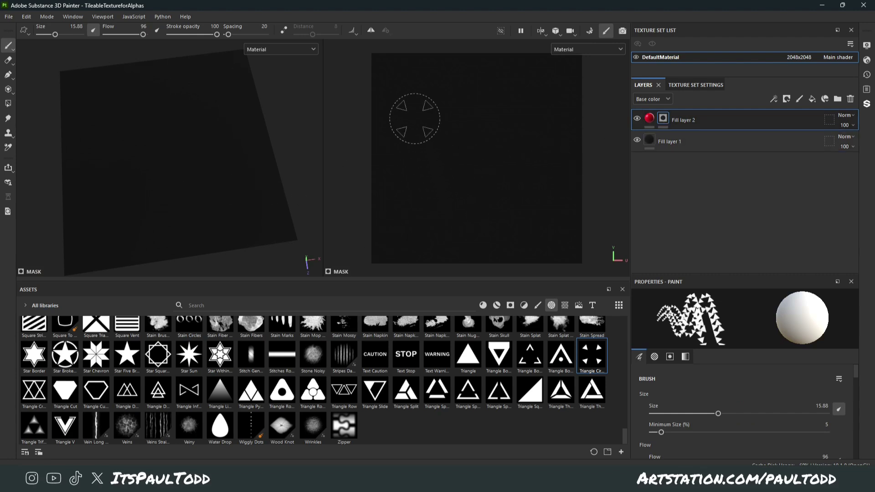
left_click(415, 119)
left_click(478, 203)
left_click(538, 120)
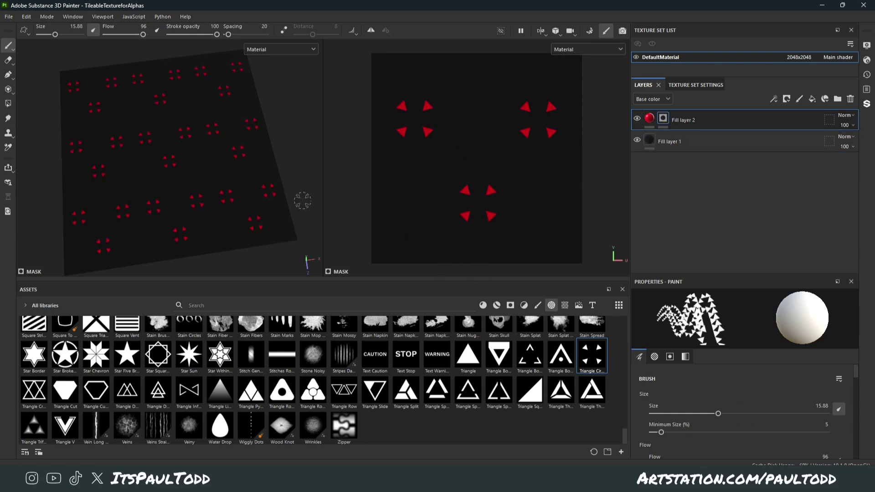
Undo the three triangle stamps in the mask
key("ctrl+z")
key("ctrl+z")
key("ctrl+z")
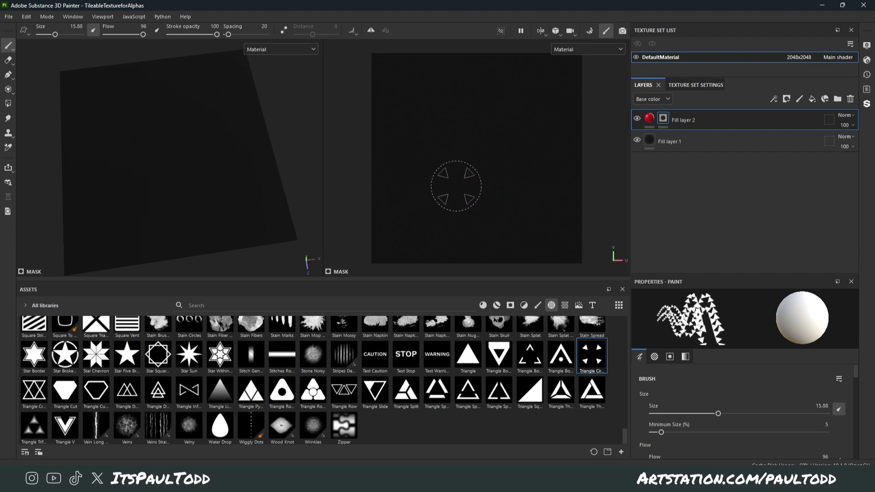
Save the project as TileableTextureforAlphas in the Patterns folder, replacing the existing file
left_click(8, 16)
left_click(26, 106)
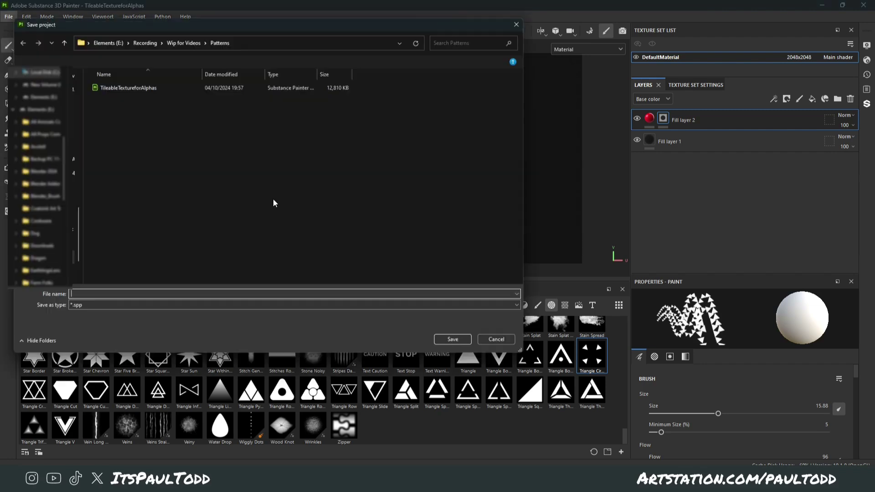
left_click(181, 87)
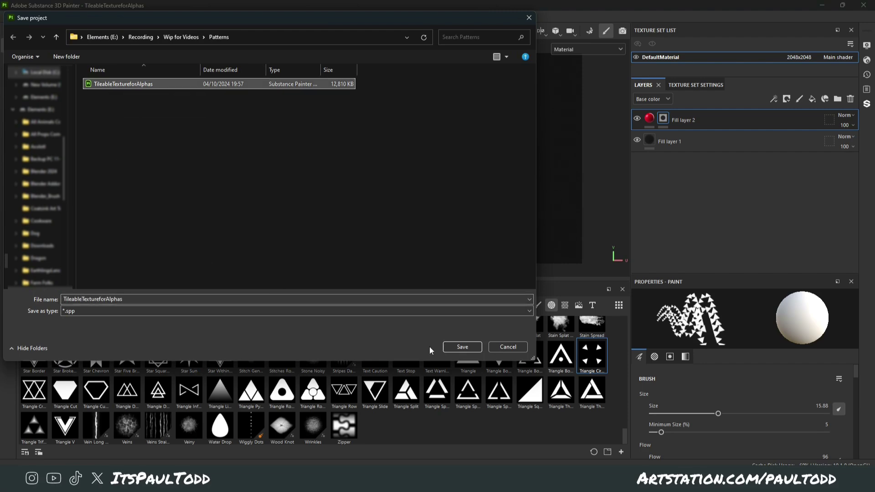
left_click(458, 347)
left_click(459, 240)
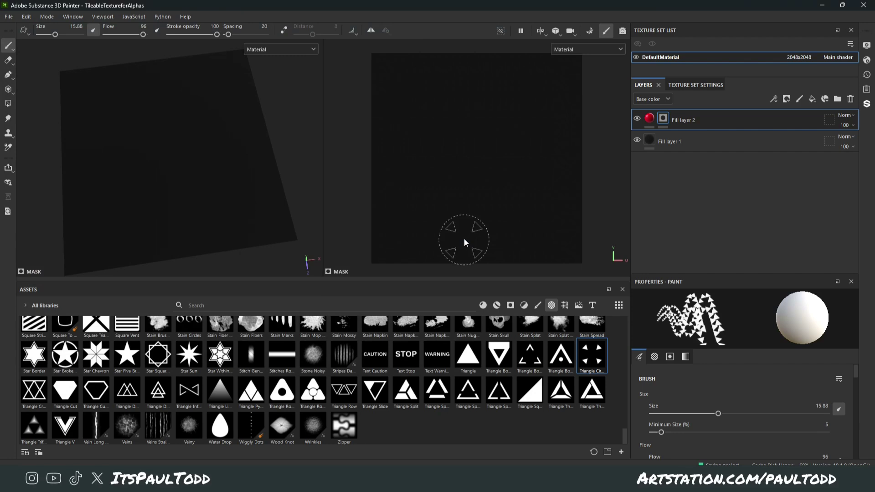
Stamp the four-triangle alpha once, centred on the tile, in the mask of Fill layer 2 with brush size 78.24
mouse_move(498, 482)
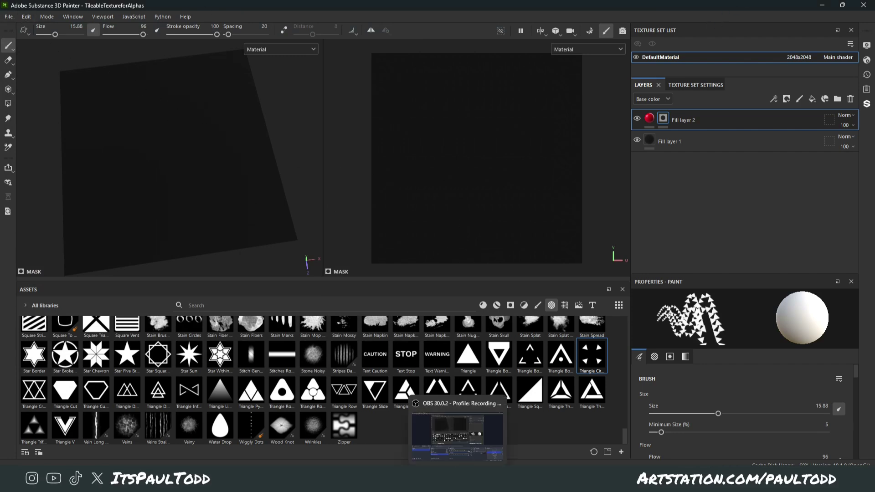
left_click(8, 17)
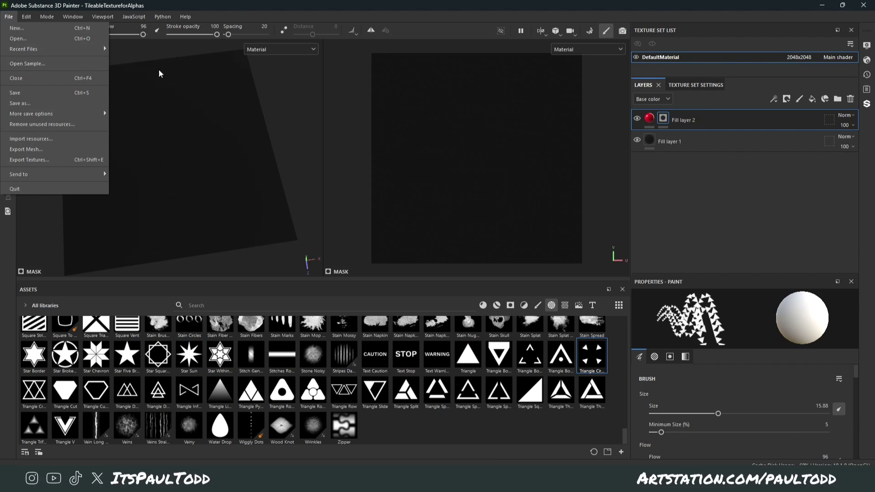
left_click(735, 153)
left_click(737, 144)
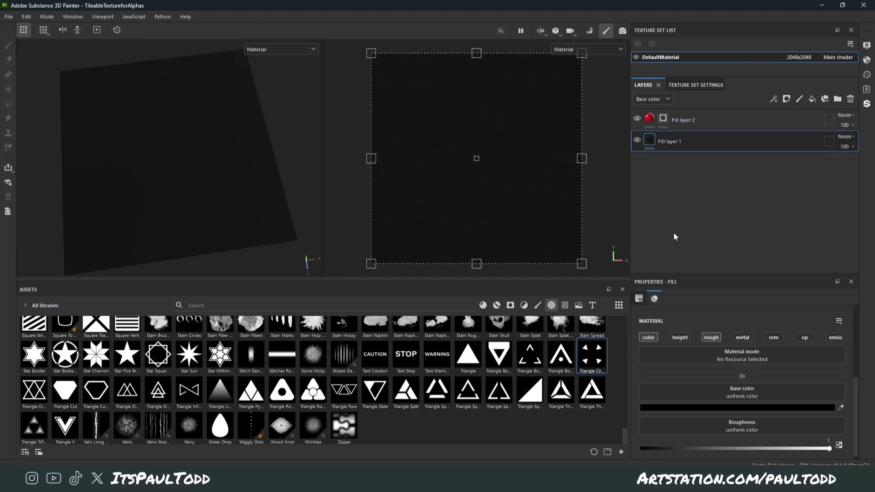
left_click(663, 118)
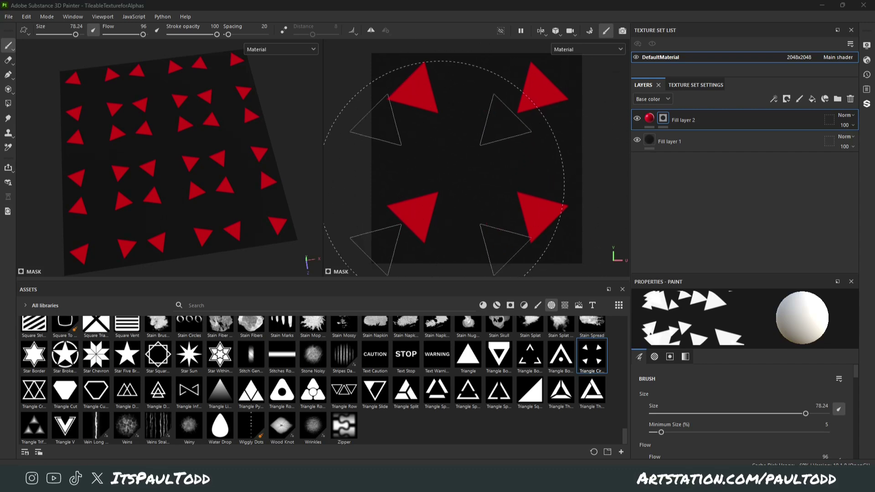
Export the texture as an 8-bit PNG with the PBR Metallic Roughness template to E:/Recording/Wip for Videos/Patterns
left_click(12, 17)
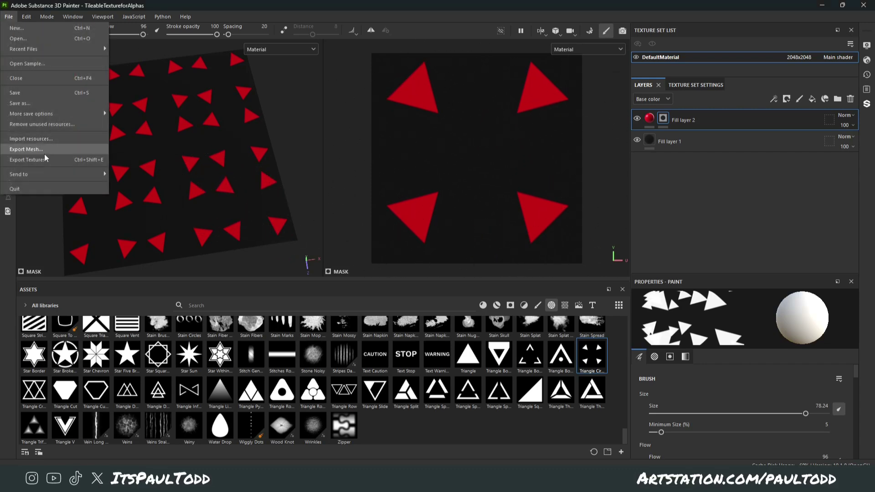
left_click(27, 159)
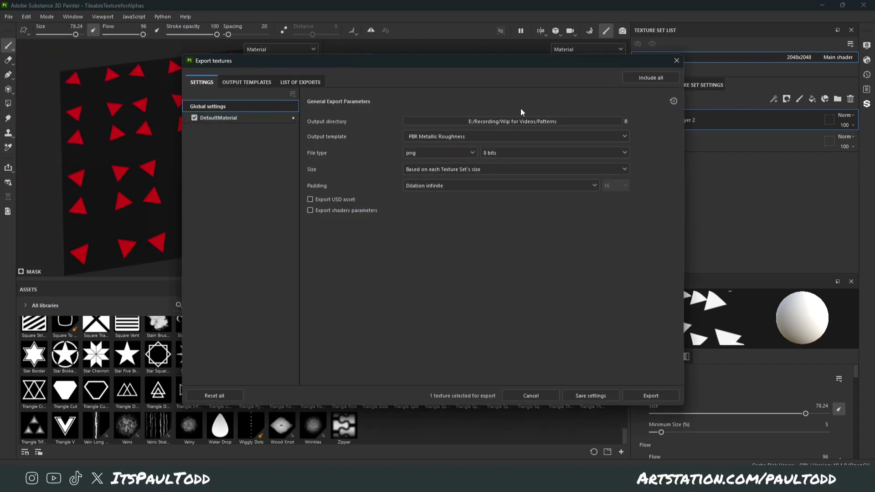
left_click(662, 398)
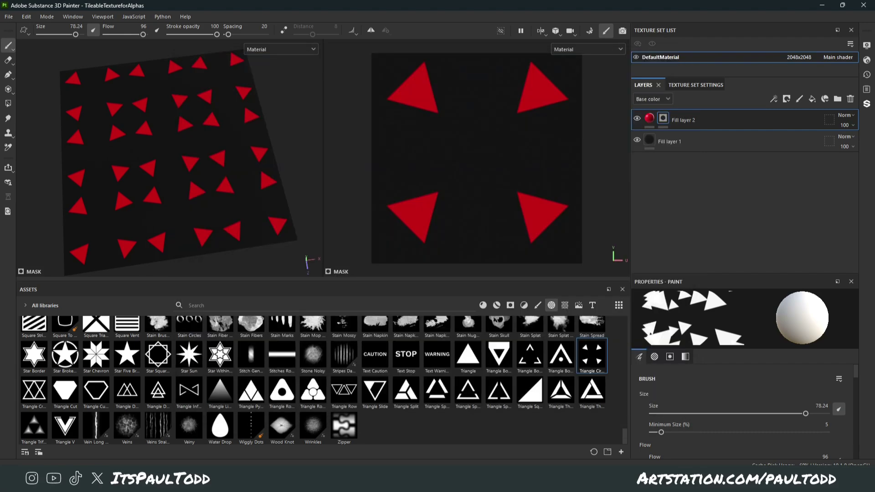
Switch to the InflatedCushion file in Blender and load the exported TileableSquare BaseColor PNG into the blue cushion's pattern image texture node
mouse_move(428, 460)
left_click(497, 433)
mouse_move(455, 437)
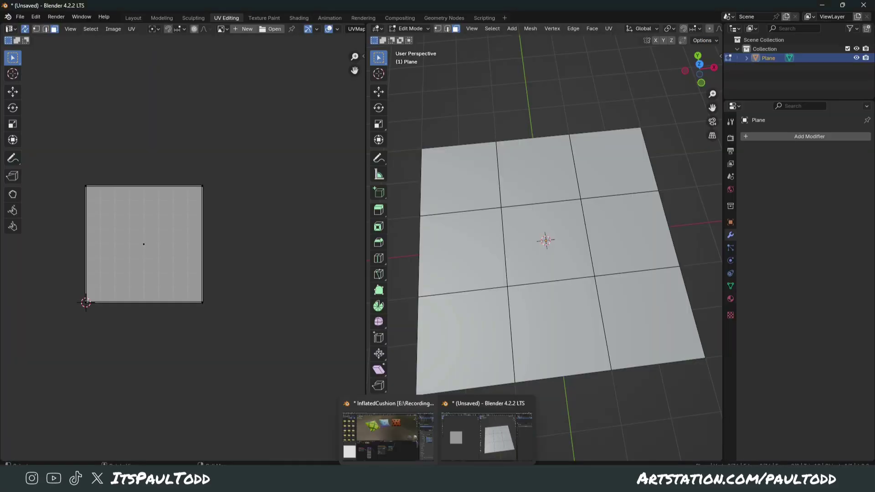
left_click(392, 435)
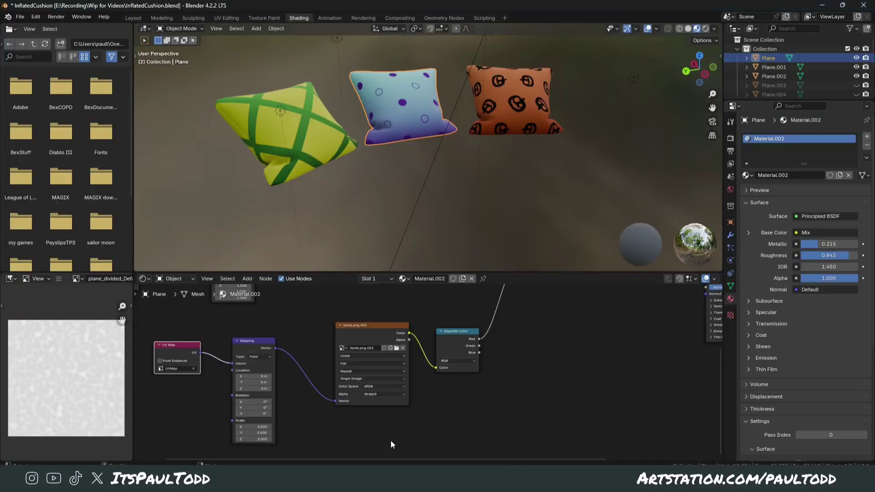
left_click(396, 349)
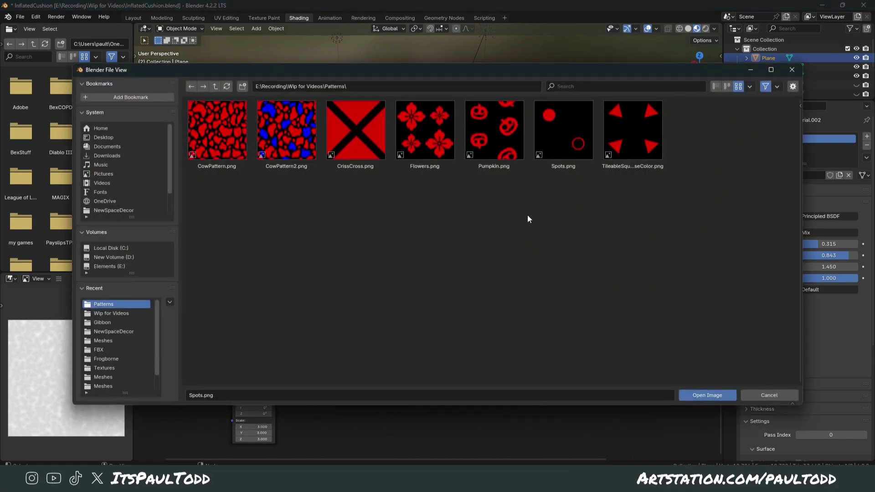
double_click(641, 149)
Set the Mapping node's X, Y and Z scale to 5 for the triangle pattern on the blue cushion
scroll(491, 205, "up", 5)
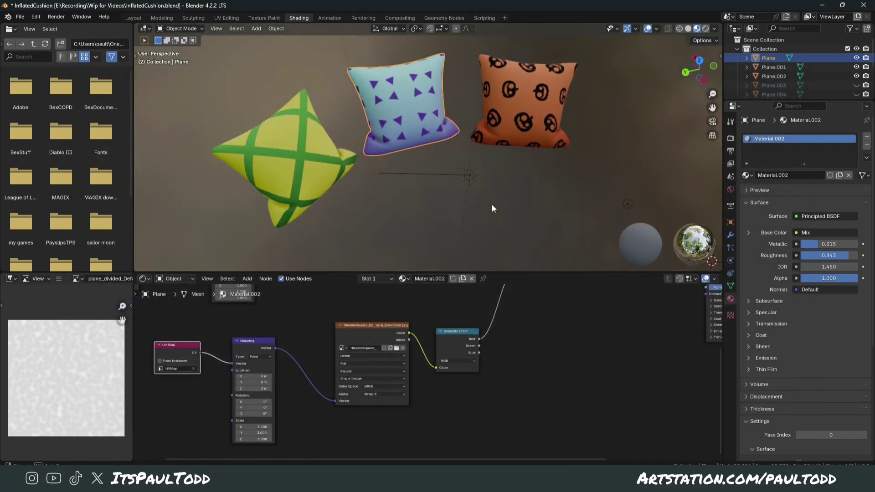
left_click_drag(253, 427, 253, 439)
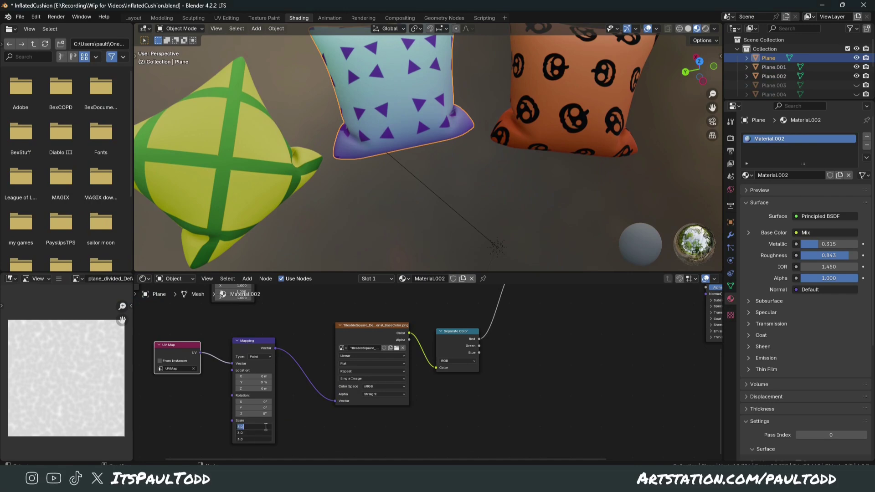
type("5")
key("Return")
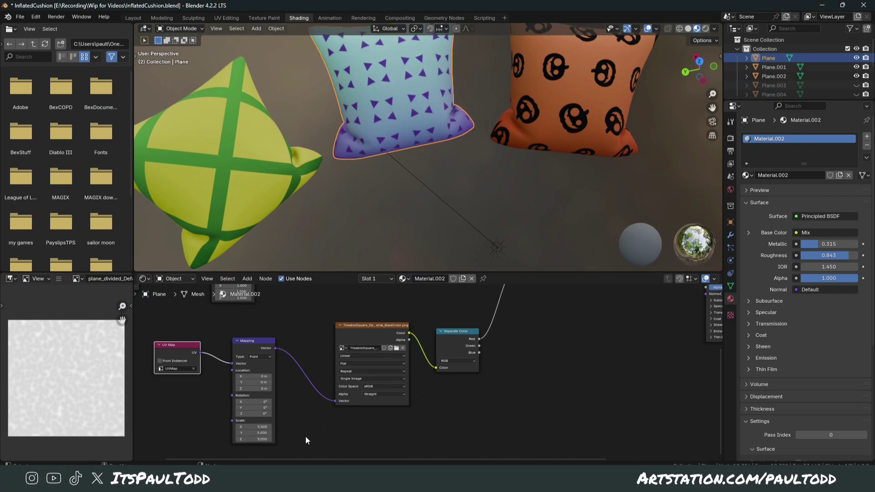
scroll(452, 206, "down", 3)
middle_click_drag(452, 207, 469, 214)
scroll(472, 221, "up", 2)
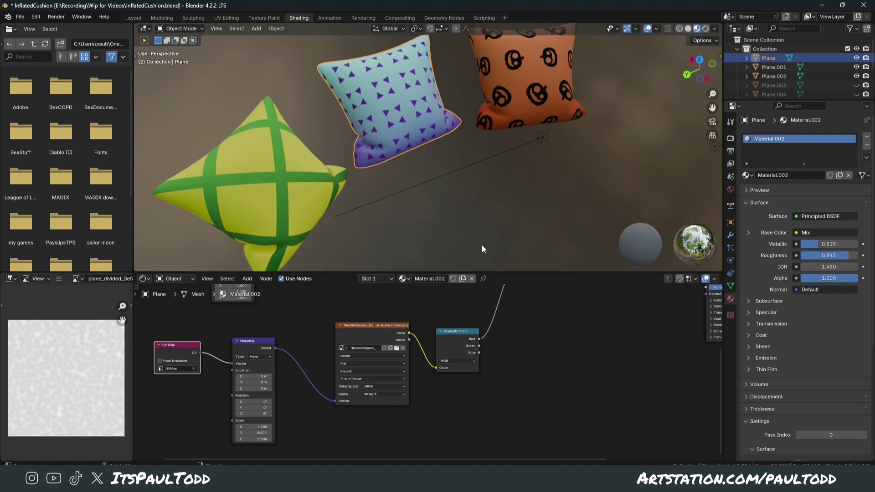
mouse_move(498, 481)
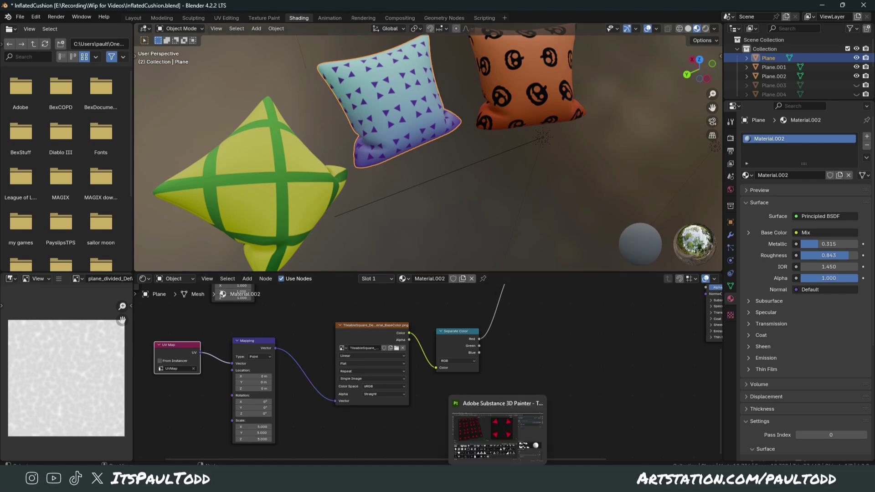
left_click(497, 429)
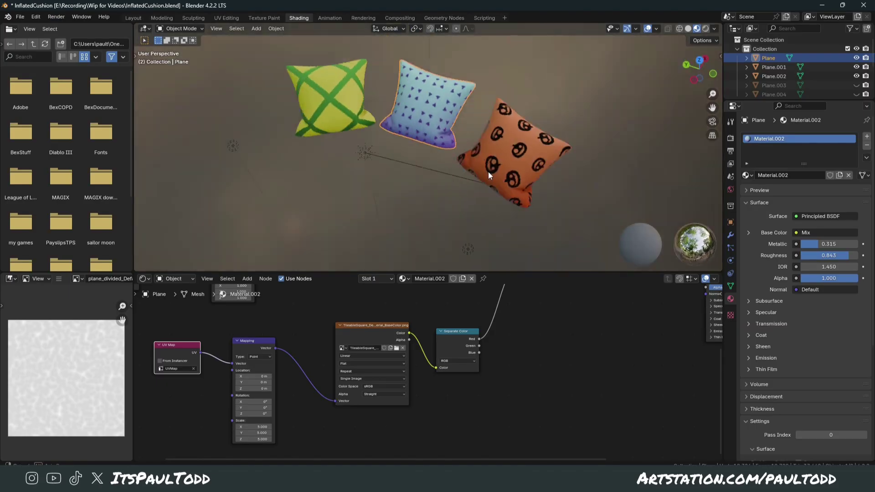
mouse_move(488, 172)
middle_mouse_down()
mouse_move(575, 167)
mouse_move(468, 173)
middle_mouse_up()
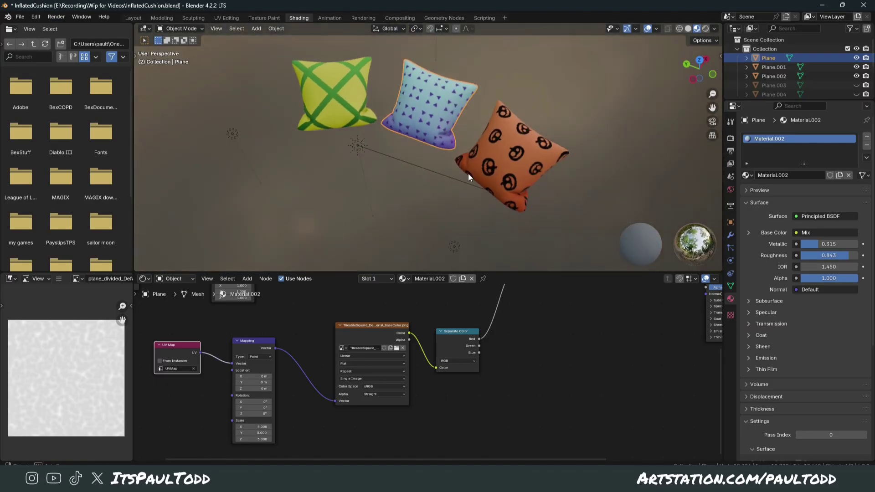
middle_click_drag(477, 224, 499, 224)
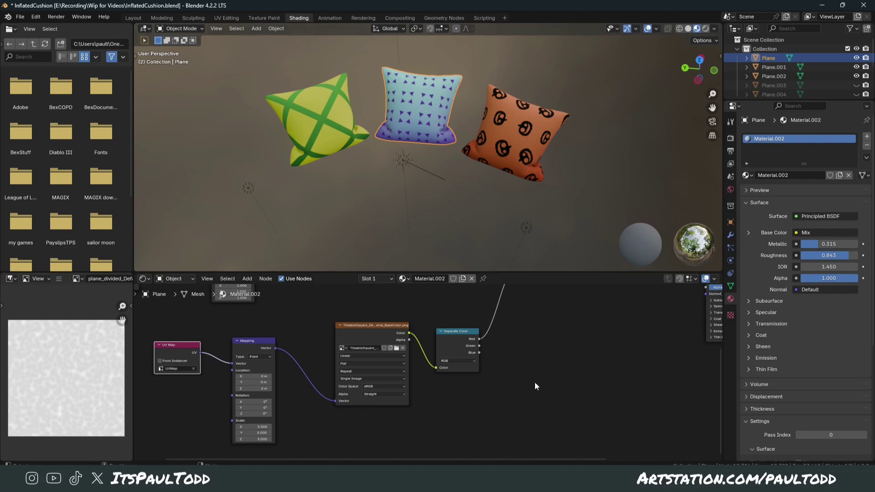
scroll(478, 354, "down", 2)
middle_click_drag(476, 324, 511, 322)
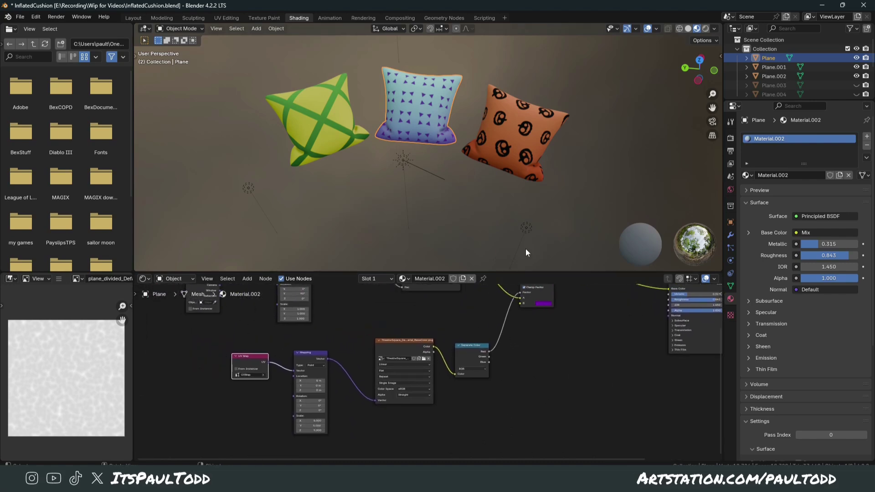